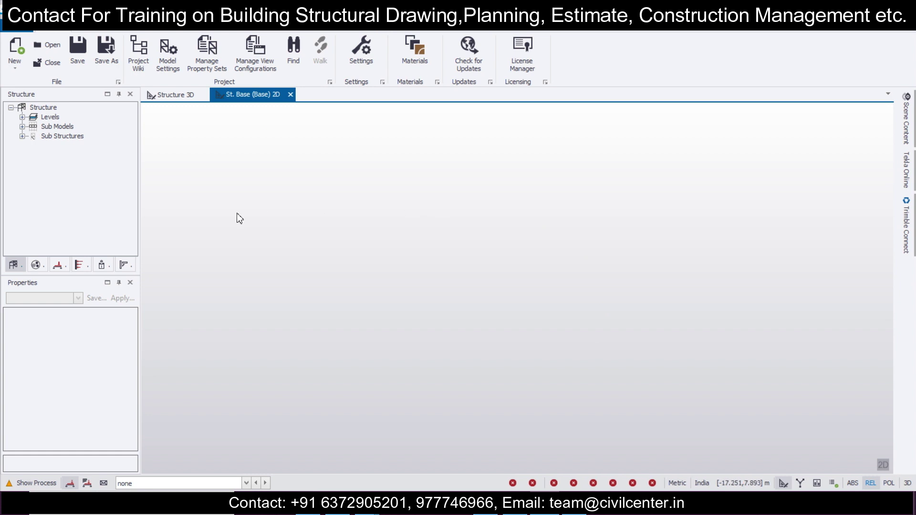
Open the construction levels and insert a new level below Base.
click(175, 31)
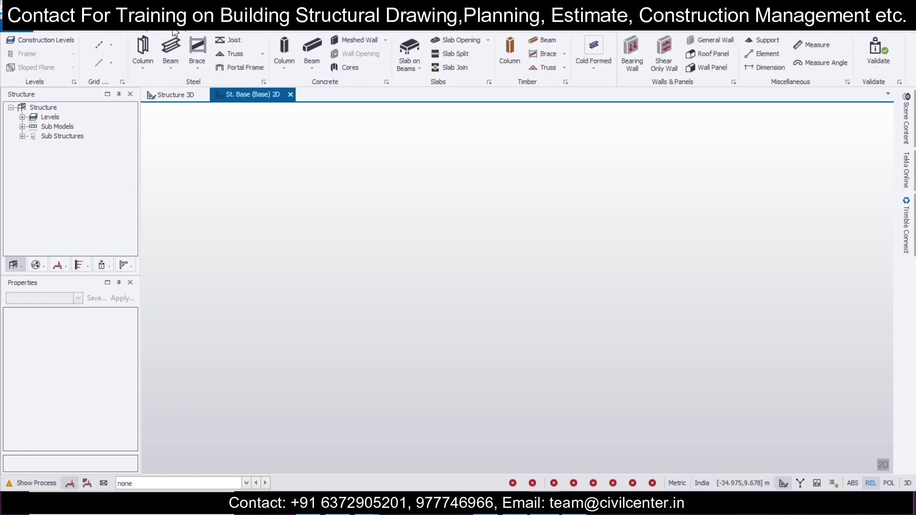
click(45, 31)
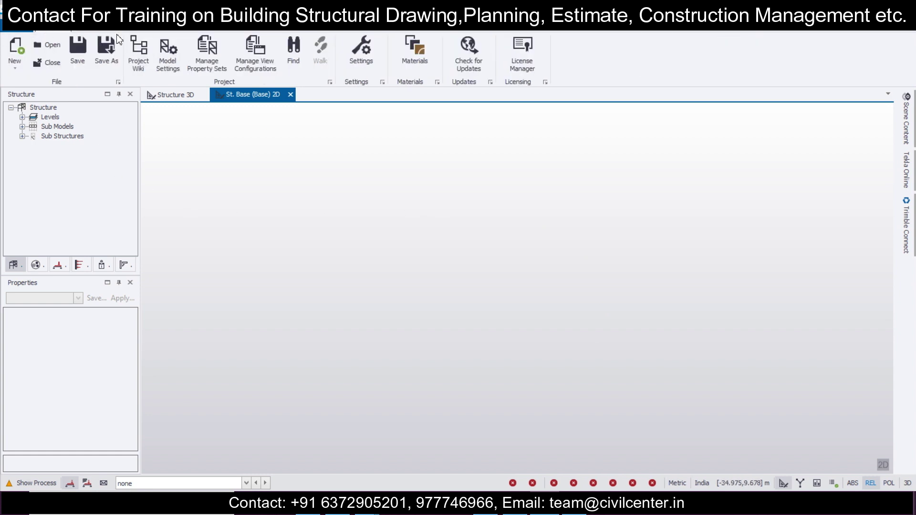
click(167, 31)
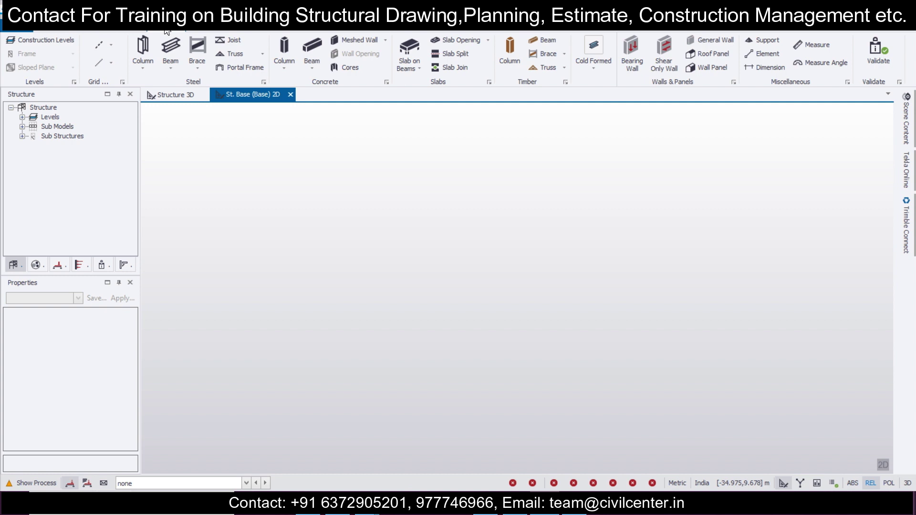
click(66, 42)
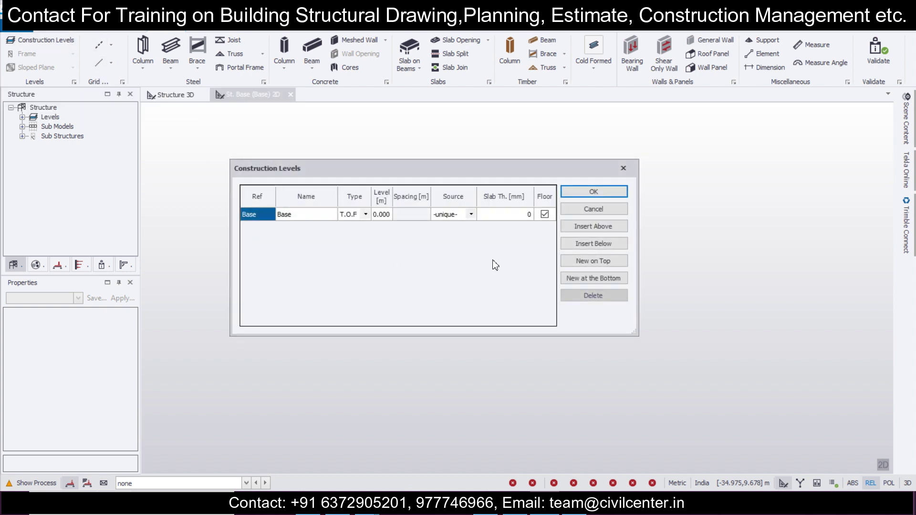
click(606, 243)
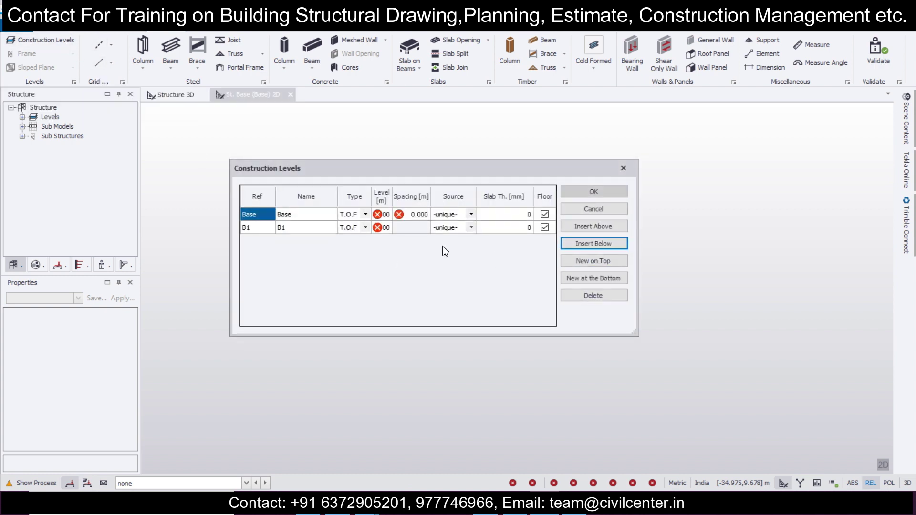
click(391, 230)
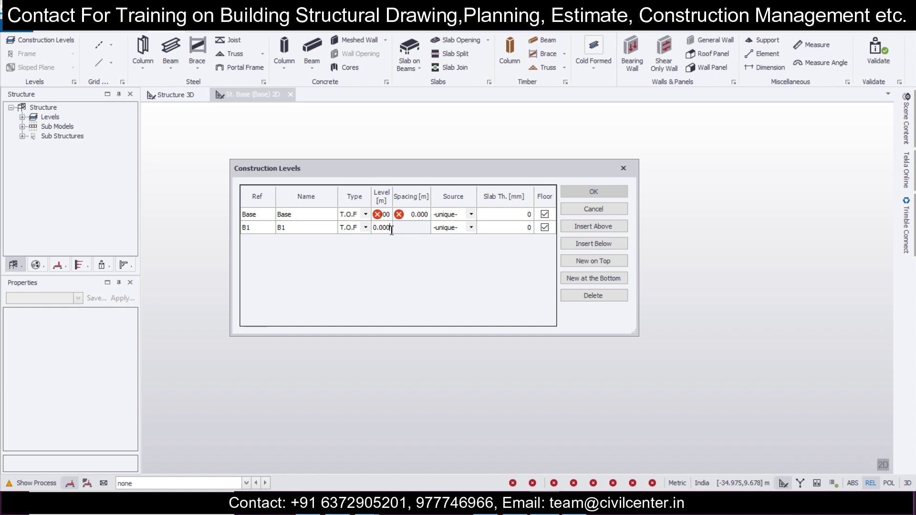
text(-1.)
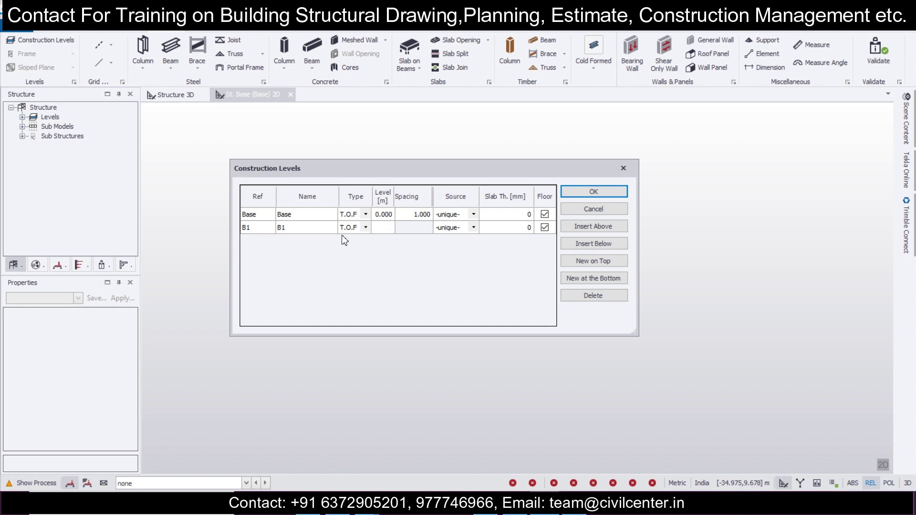
key(BackSpace)
key(BackSpace)
key(BackSpace)
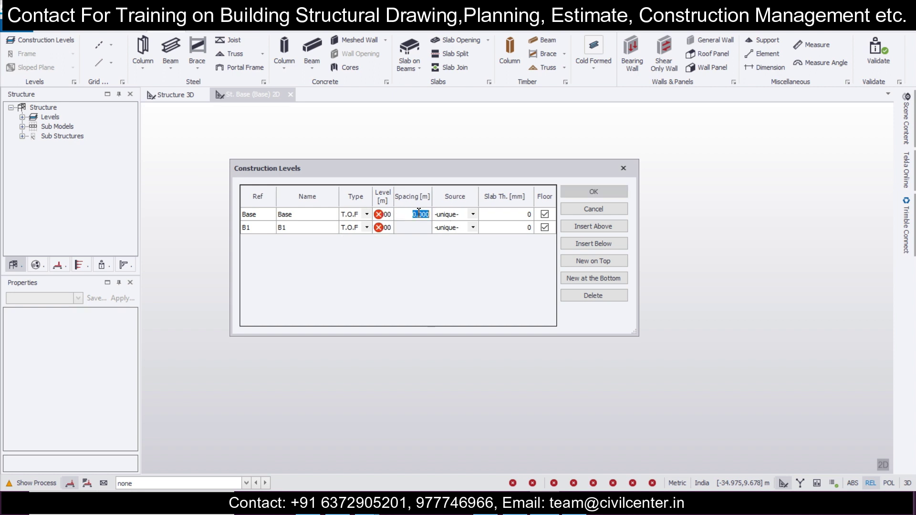
Set the Base level's spacing to 1.2 m and insert a level above it with a spacing of 3 m.
text(1.2)
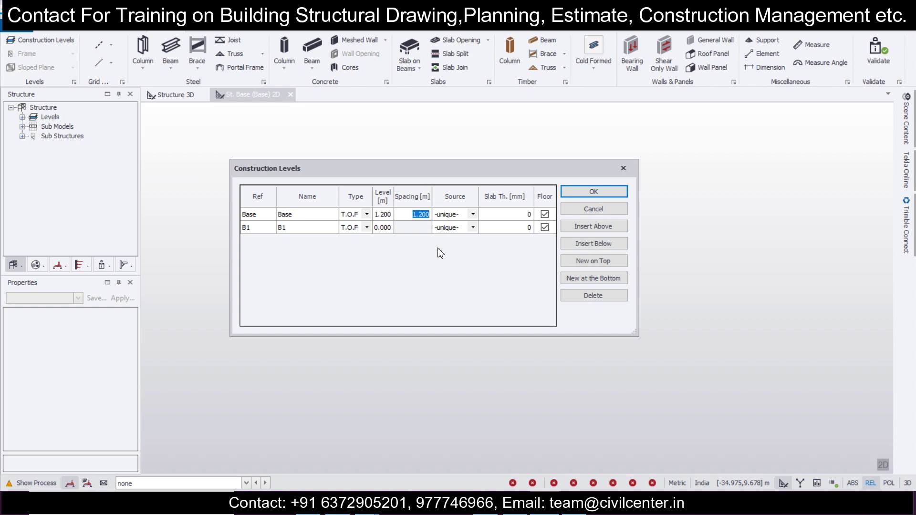
click(581, 231)
click(412, 219)
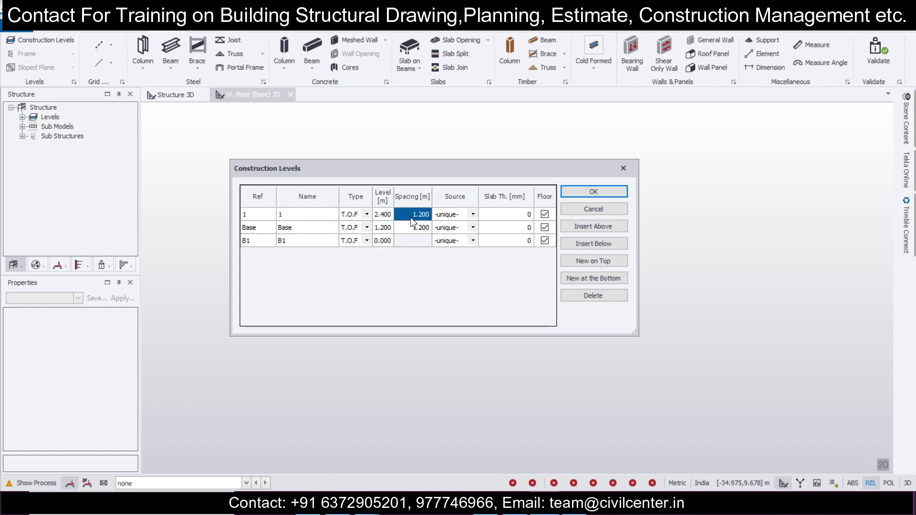
click(313, 220)
Set level 1's type to S.S.L and its slab thickness to 100 mm.
click(366, 215)
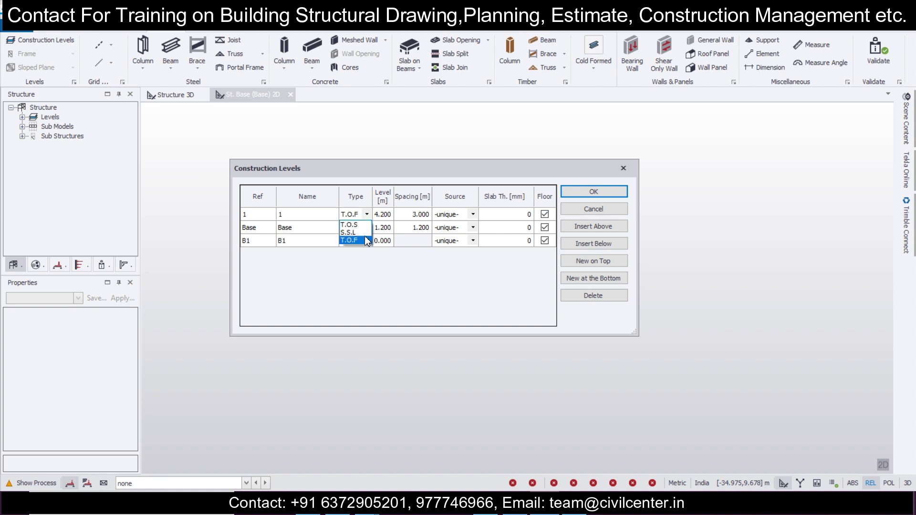
click(366, 236)
click(507, 216)
click(507, 215)
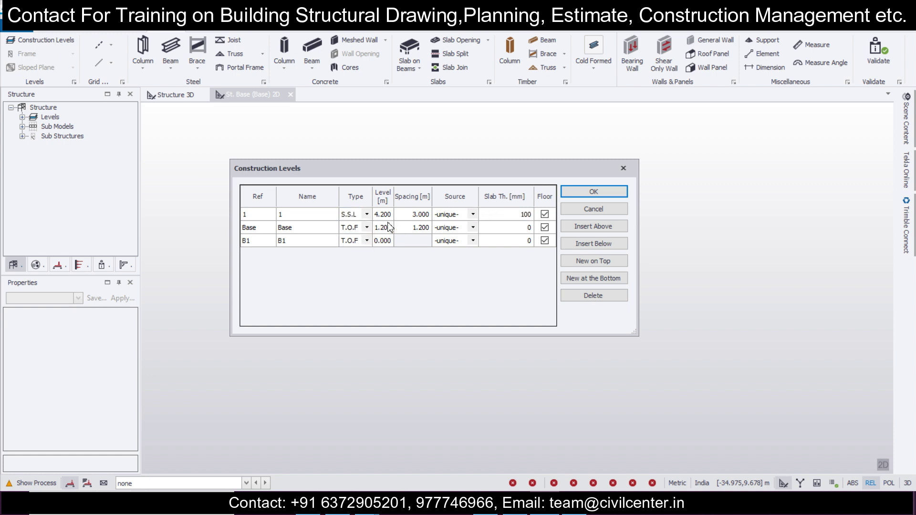
Insert another level above level 1, set its type to T.O.S, and apply the construction levels.
click(311, 218)
click(625, 229)
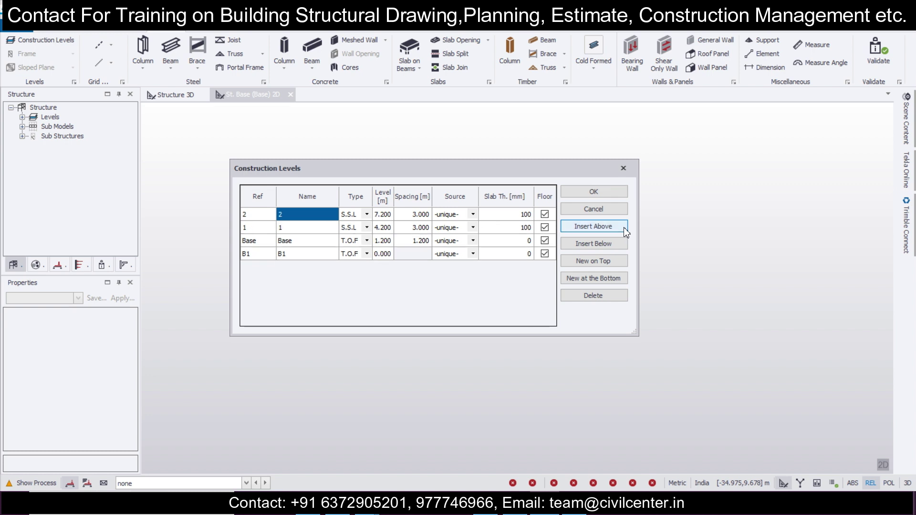
click(368, 218)
click(366, 233)
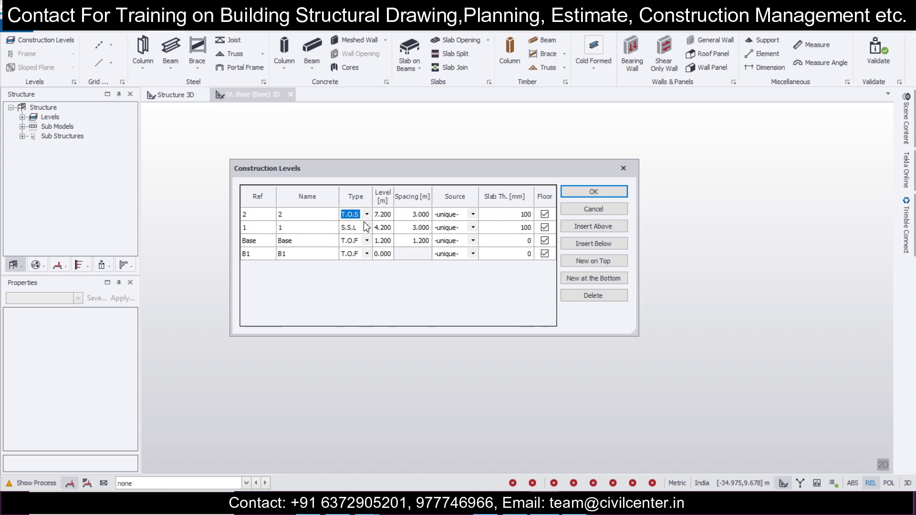
click(621, 194)
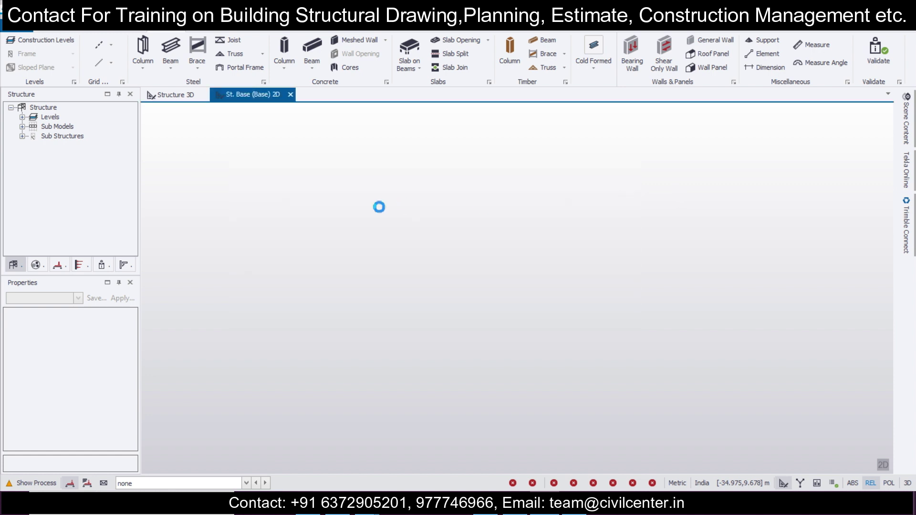
click(111, 46)
click(130, 148)
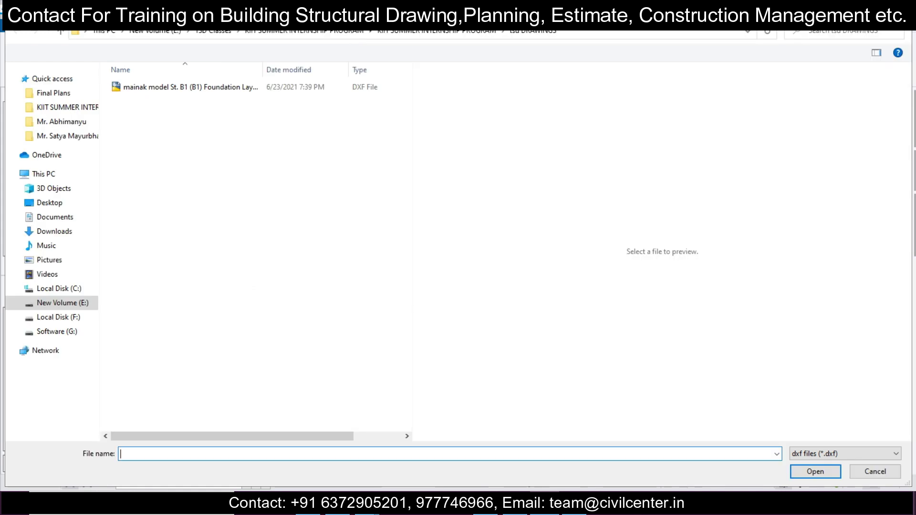
click(899, 10)
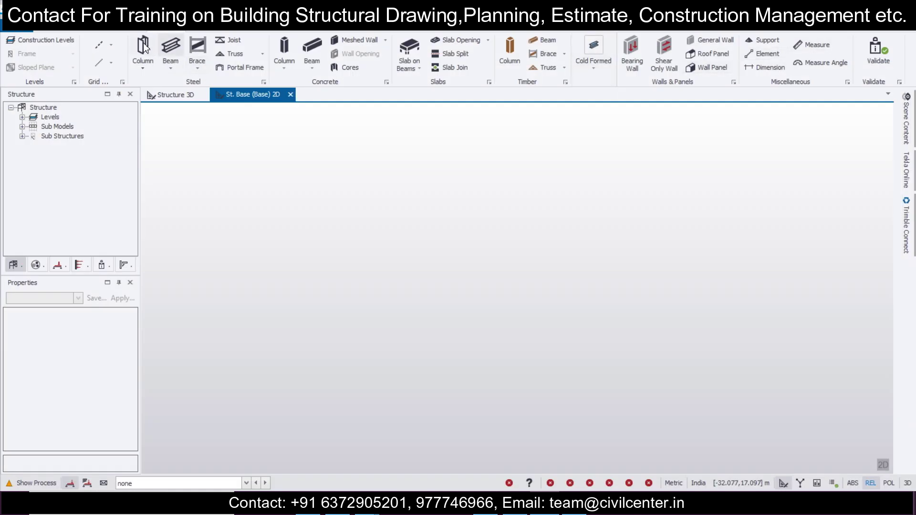
Start a rectangular grid at the origin with 3 regular bays of 4 m in the X direction.
click(110, 47)
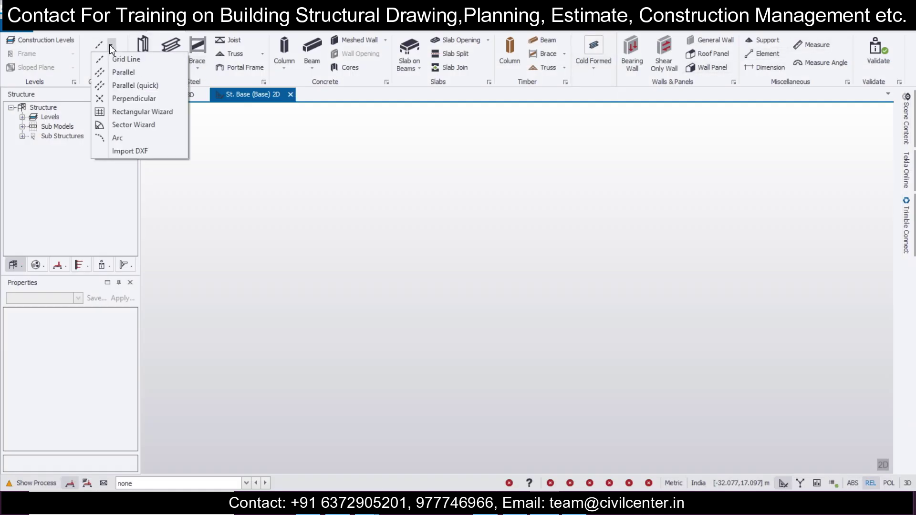
click(131, 114)
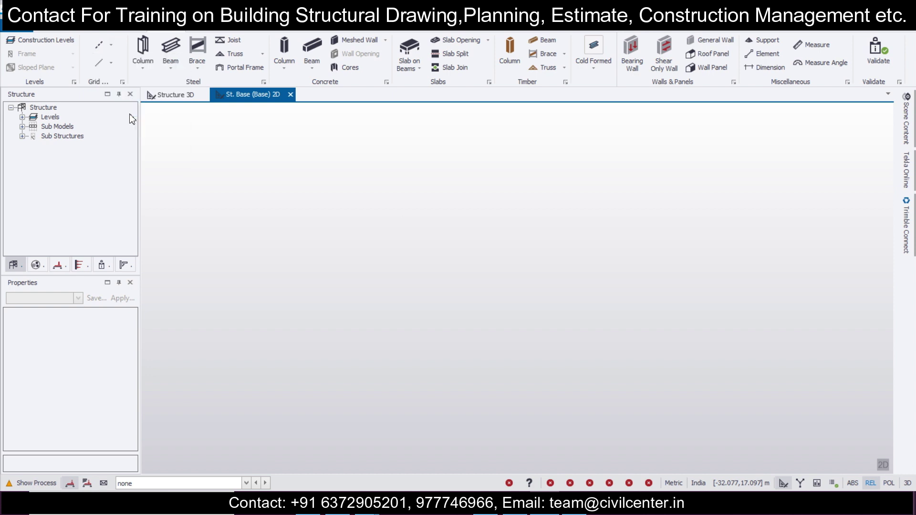
click(336, 323)
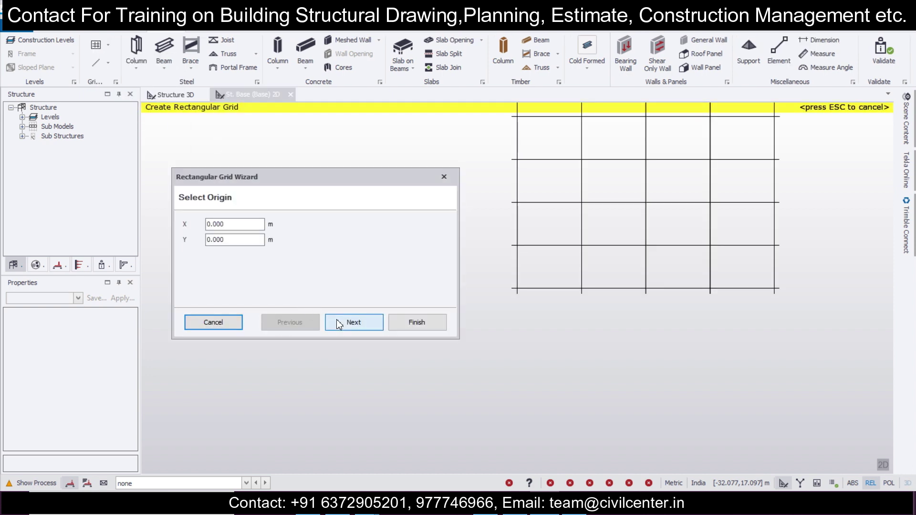
click(337, 323)
click(337, 324)
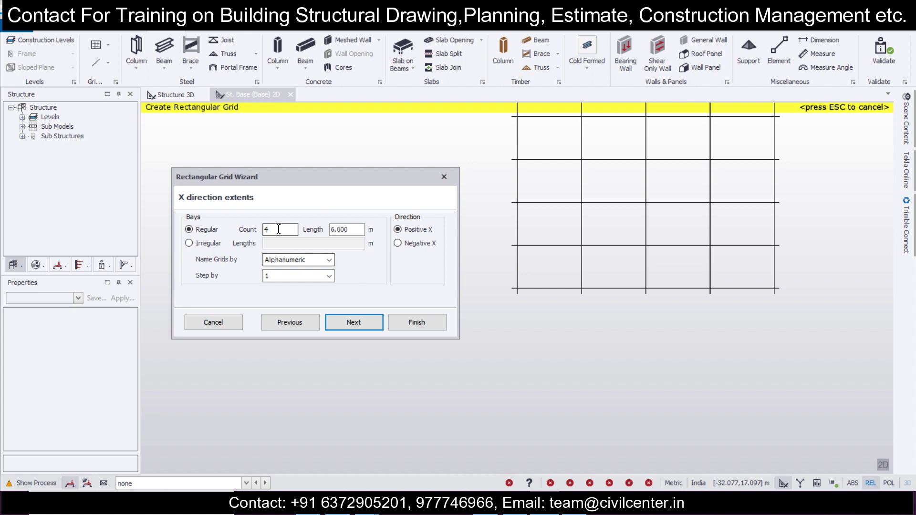
text(3)
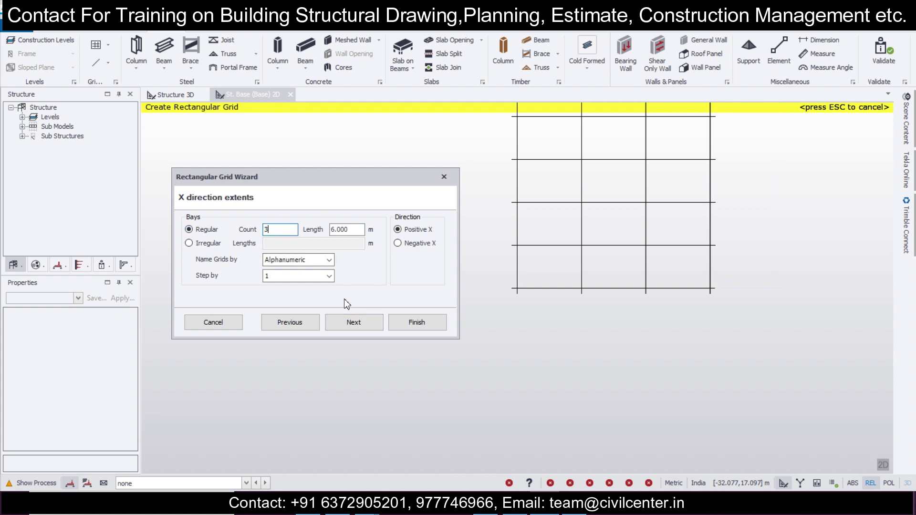
text(4)
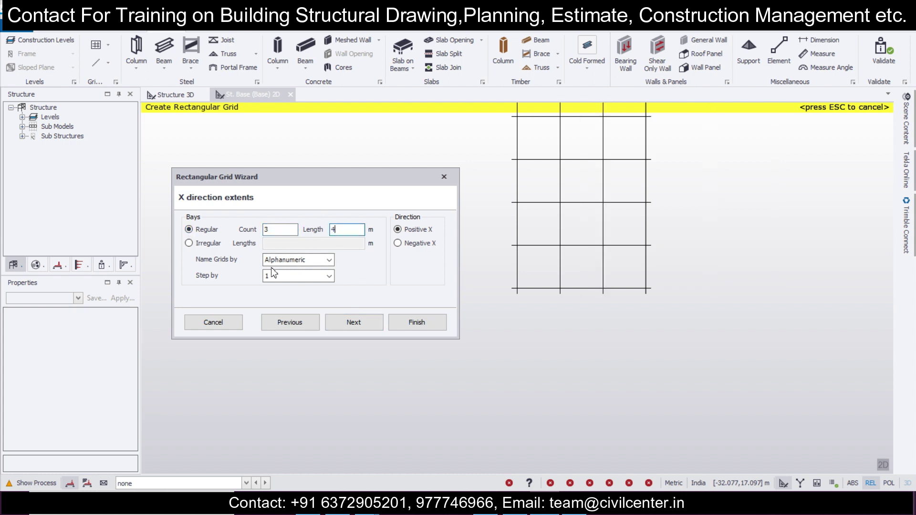
click(341, 319)
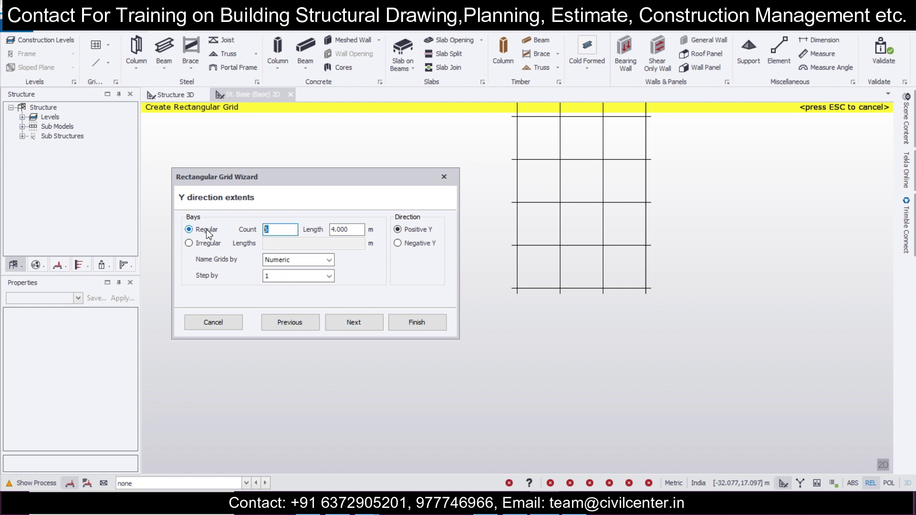
Set the grid to 2 regular bays in the Y direction and create it without rotation.
text(2)
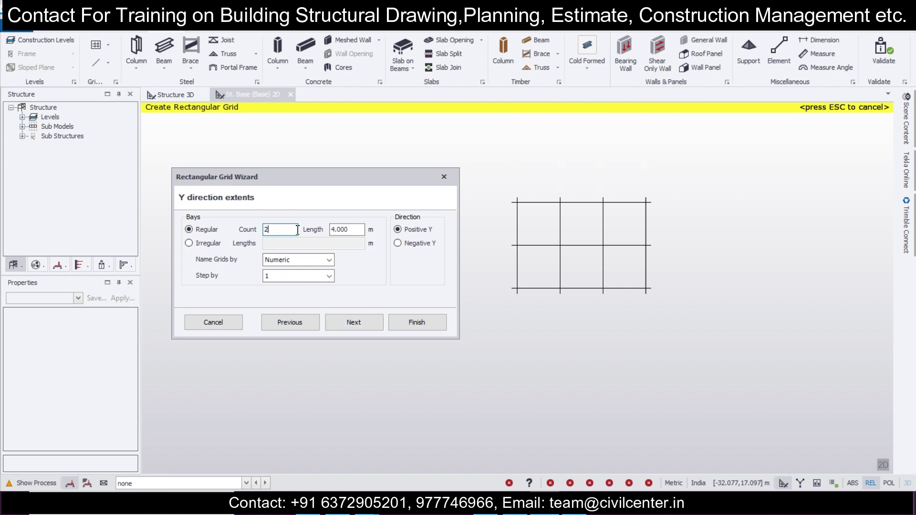
click(355, 325)
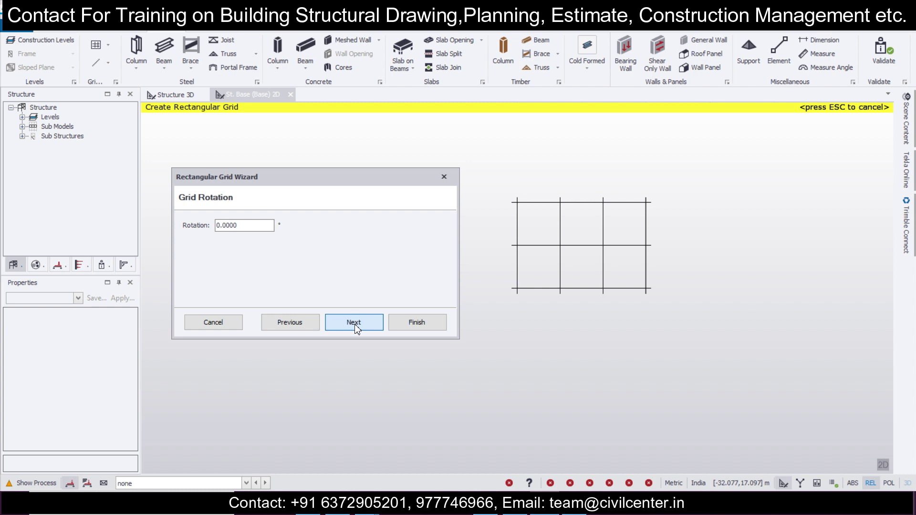
click(355, 324)
click(416, 322)
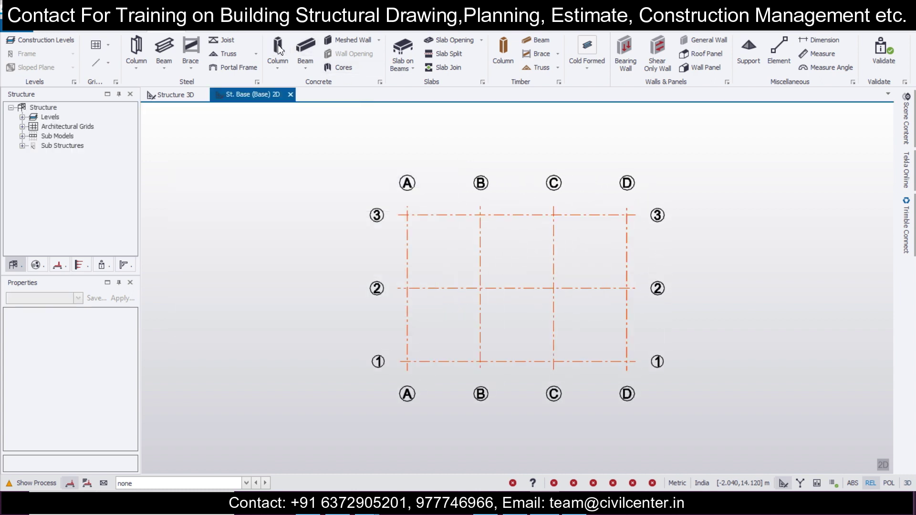
Place cast-in-place concrete columns from St. B1 to St. 2 at all grid intersections.
click(285, 70)
drag(135, 339, 150, 264)
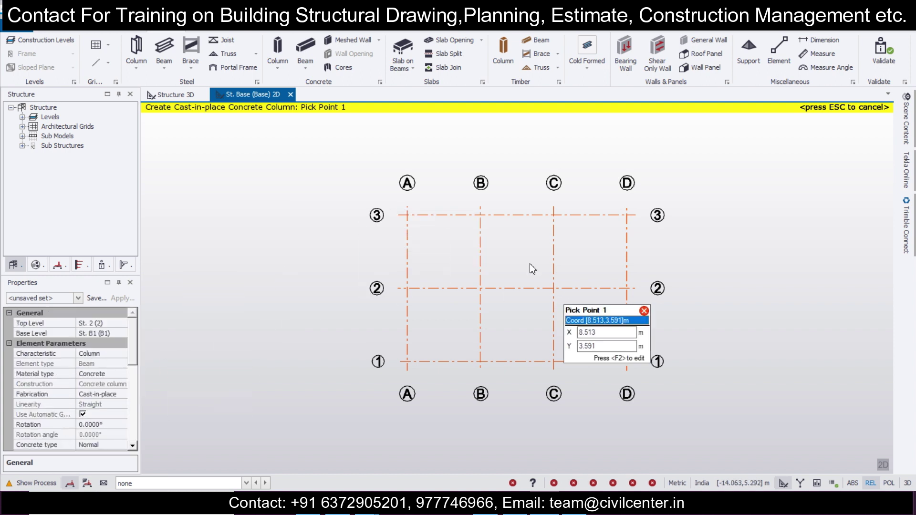
drag(400, 184, 640, 373)
Create cast-in-place concrete beams along all grid lines on the Base level and view the structure in 3D.
click(311, 51)
drag(367, 186, 682, 409)
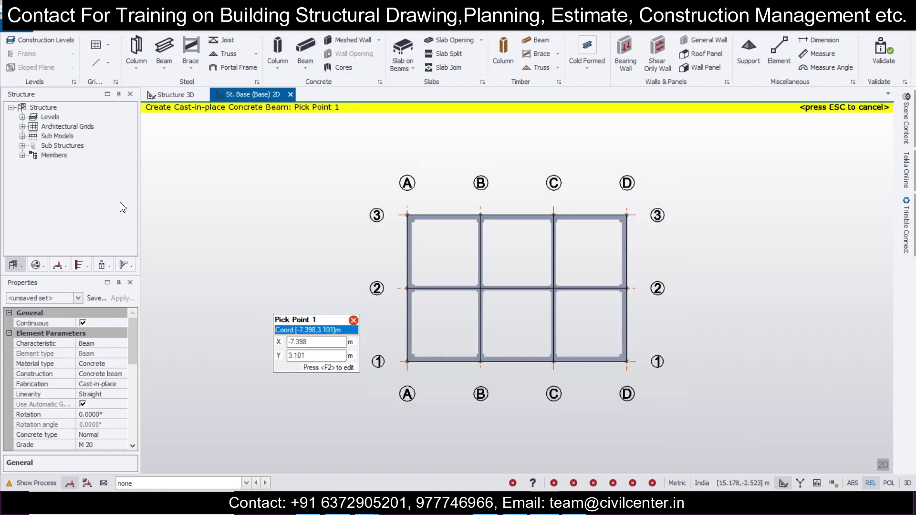
click(173, 94)
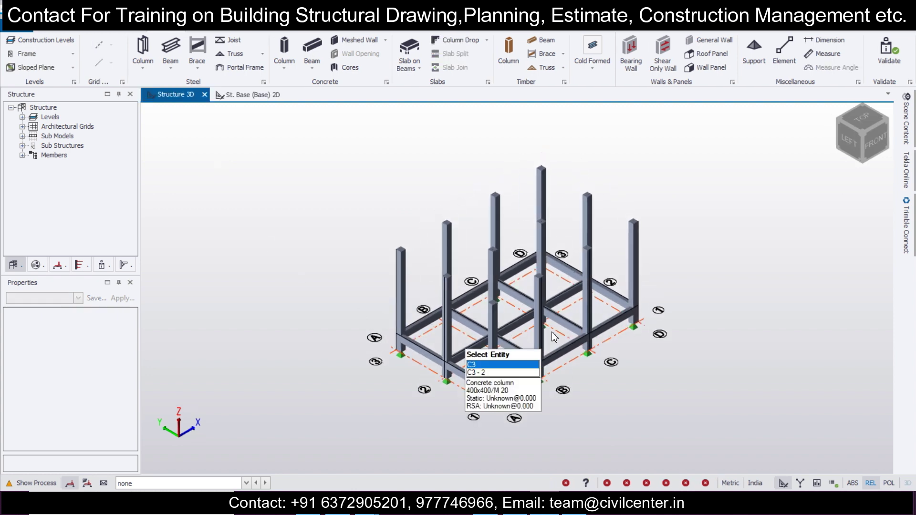
right_drag(690, 337, 649, 317)
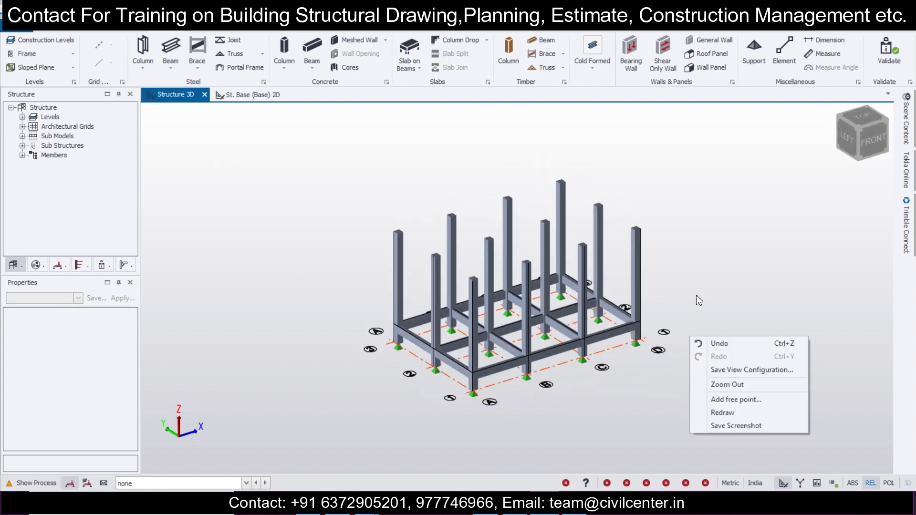
click(698, 299)
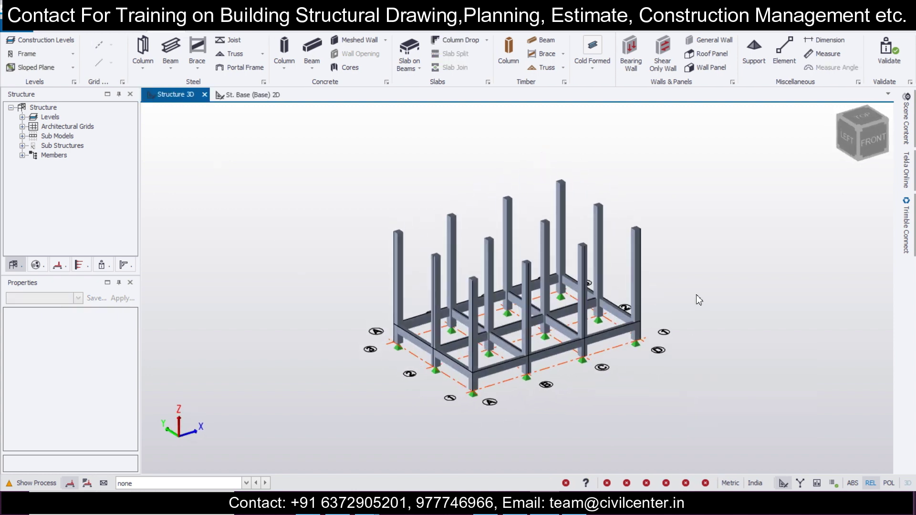
Create rolled non-composite steel beams along all grid lines on level St. 1 and view the structure in 3D.
click(23, 118)
double_click(61, 136)
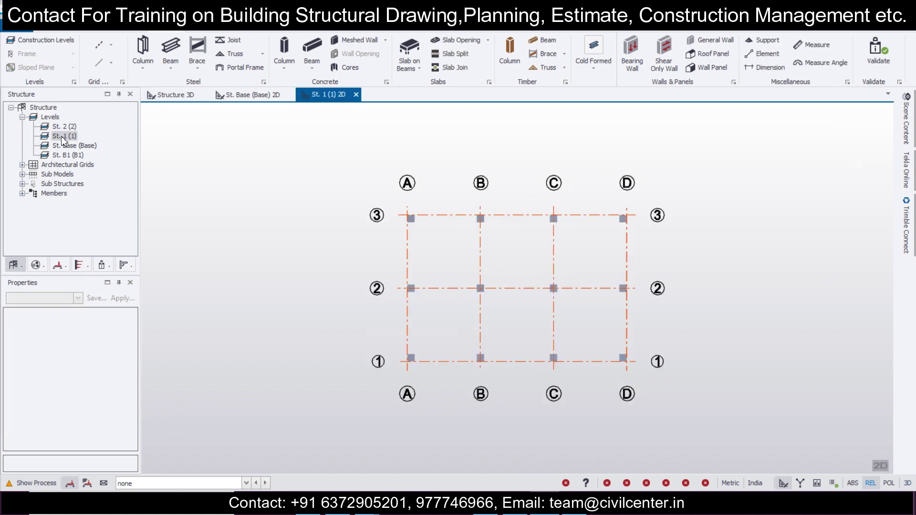
click(171, 47)
drag(371, 184, 706, 410)
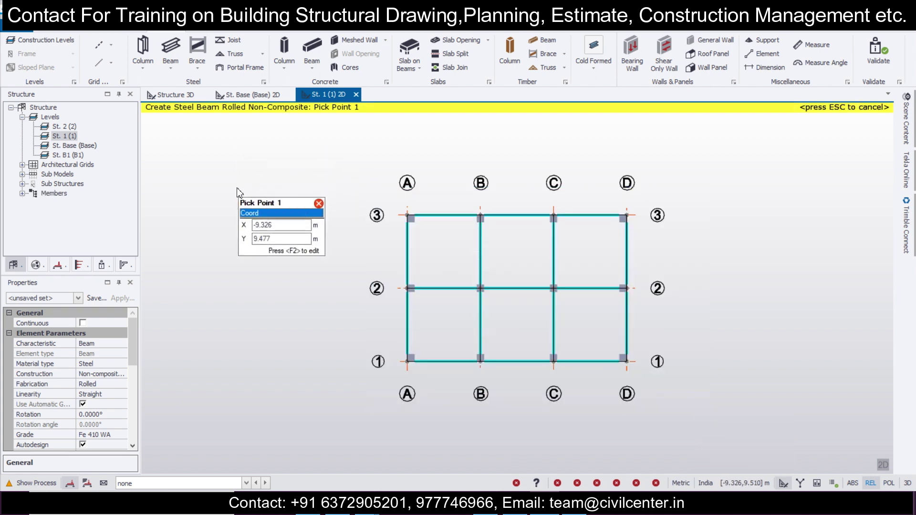
click(181, 98)
right_drag(307, 275, 287, 285)
middle_drag(288, 289, 392, 292)
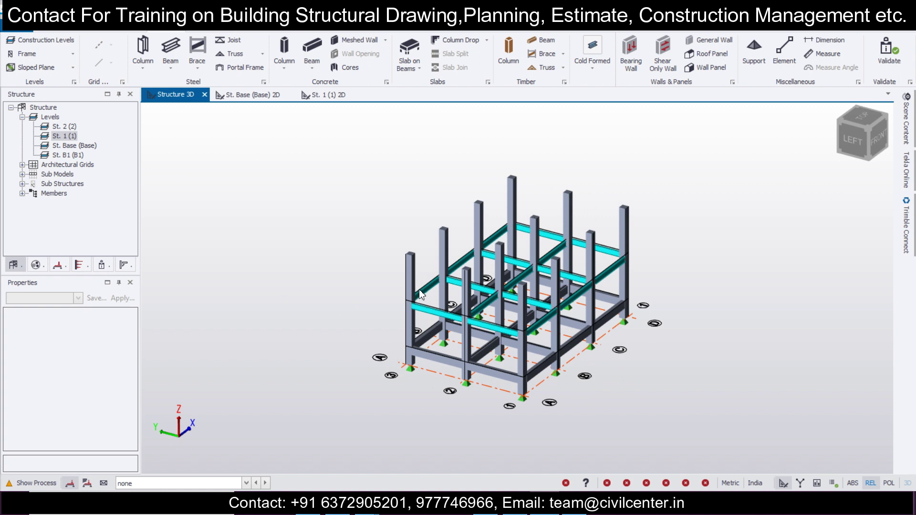
Set the top level of the four concrete columns along grid line 2 to St. 1 (1), 4.200 m.
scroll(641, 343, up, 3)
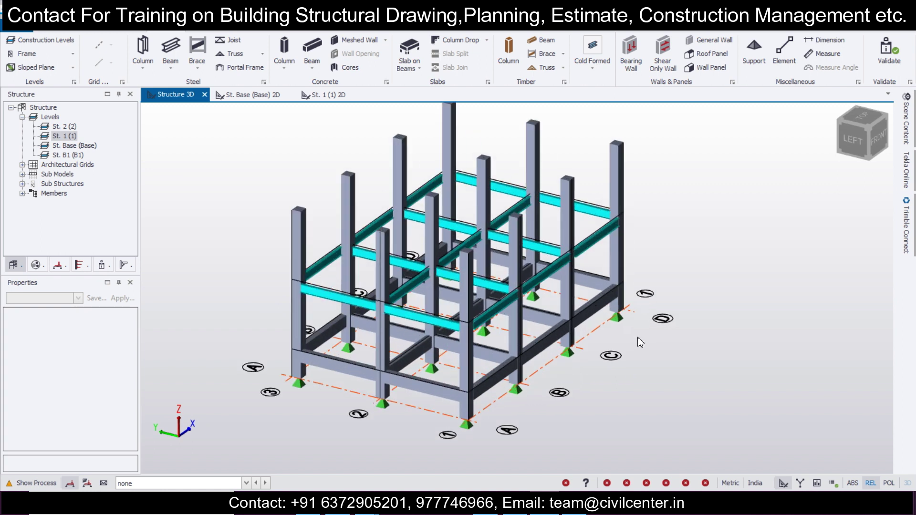
click(383, 277)
click(431, 239)
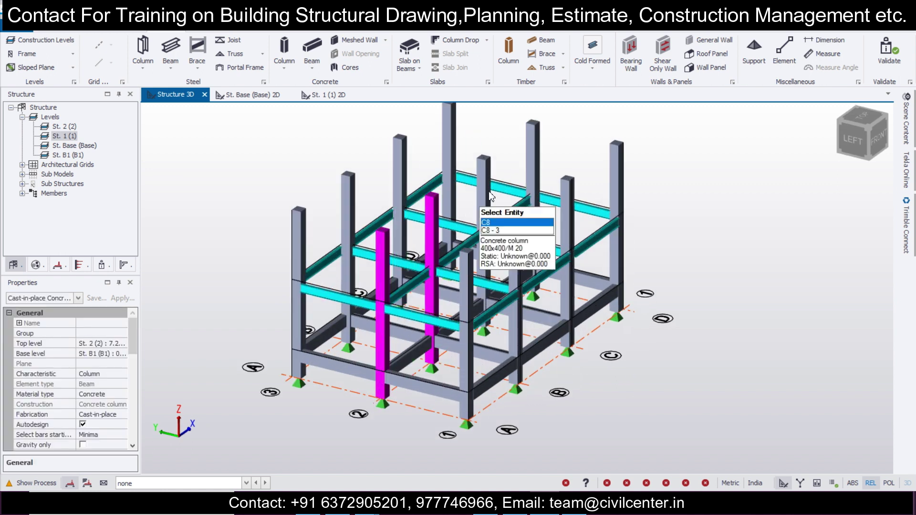
click(496, 184)
click(533, 148)
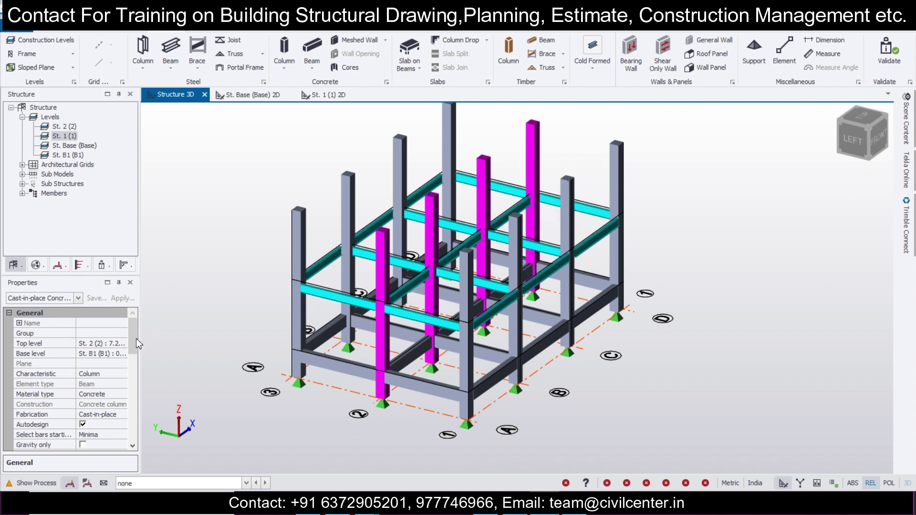
click(119, 348)
click(122, 344)
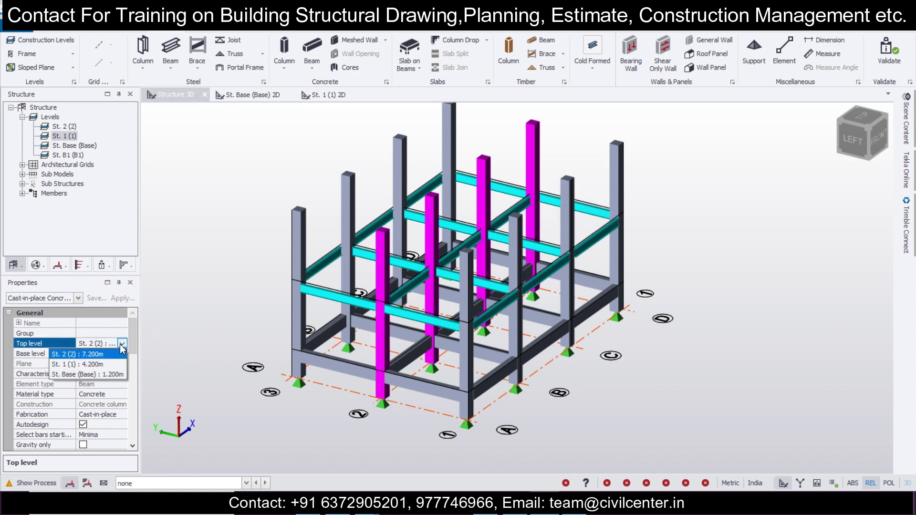
click(112, 370)
middle_drag(306, 377, 487, 399)
key(Escape)
middle_drag(592, 362, 457, 359)
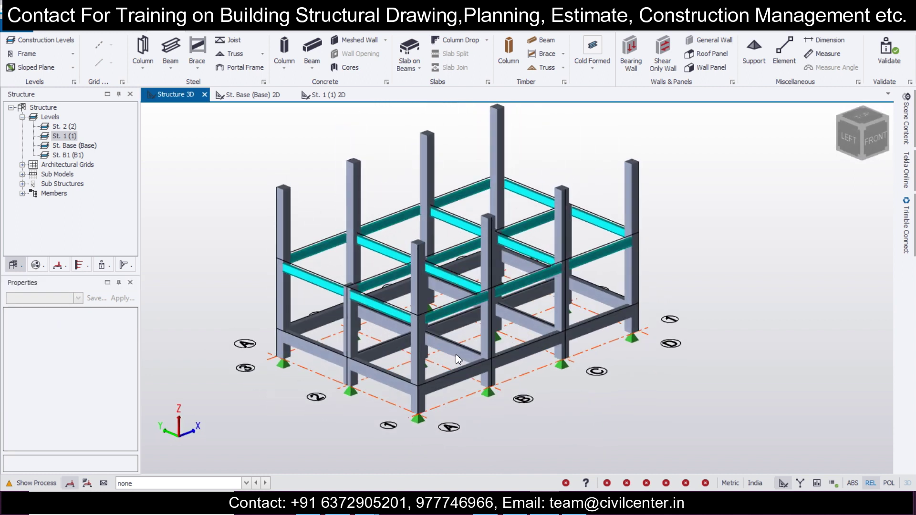
Start a pitched roof steel truss spanning between the outer column tops on grid line A, from grid 3 to grid 1.
click(233, 54)
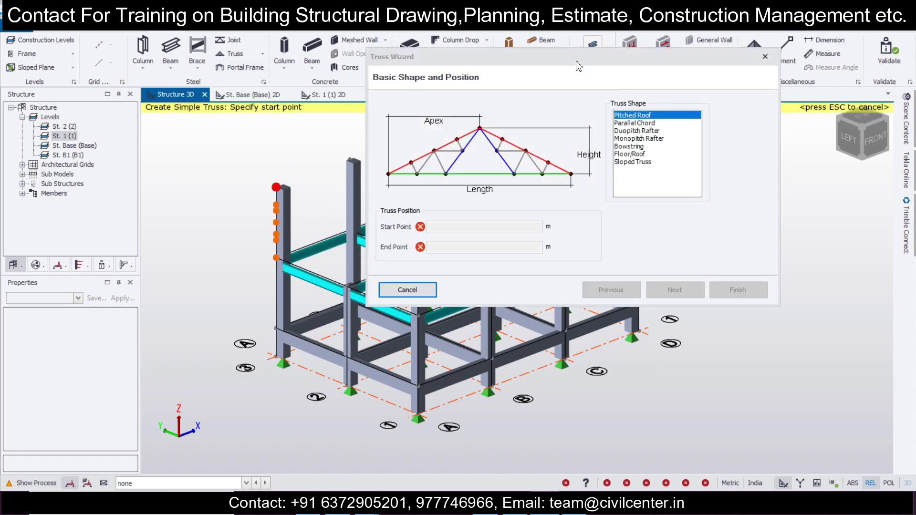
drag(579, 67, 747, 308)
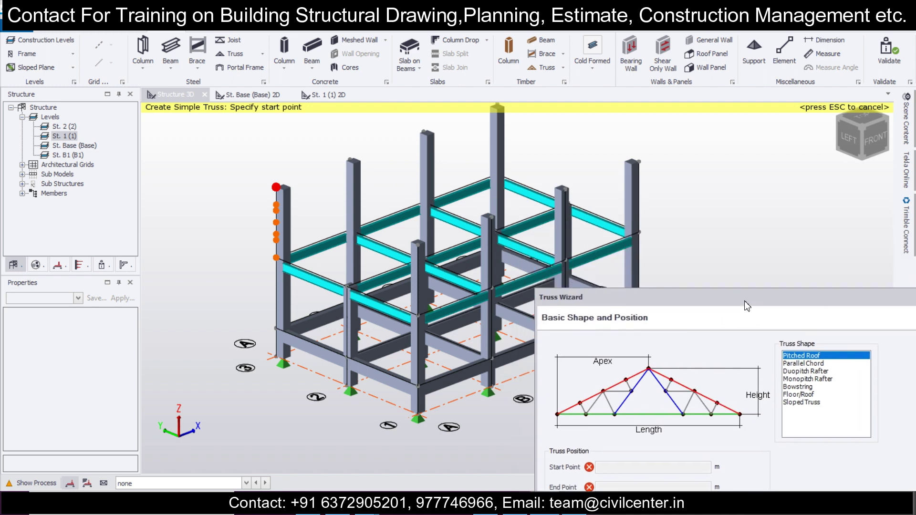
click(282, 190)
click(426, 248)
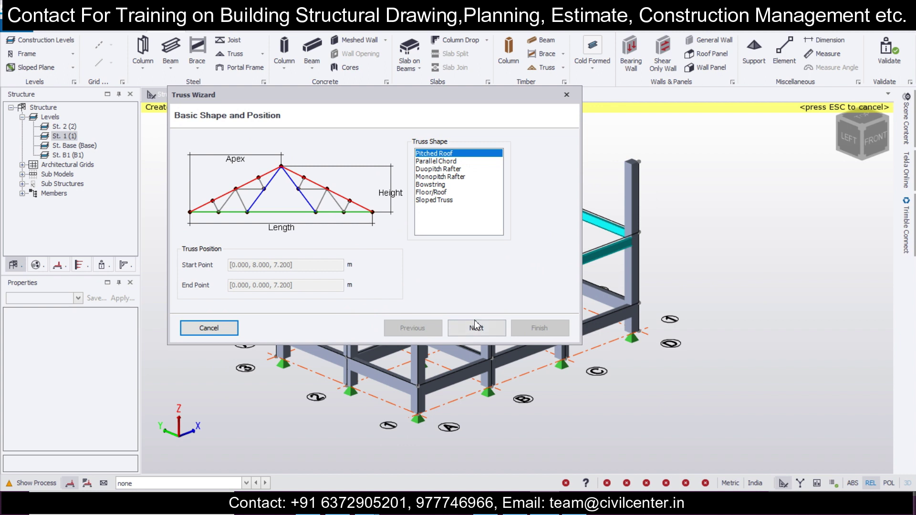
Create the truss as a Howe type with 2 regular panel divisions on each side and a height of 1.5 m.
click(476, 327)
click(475, 334)
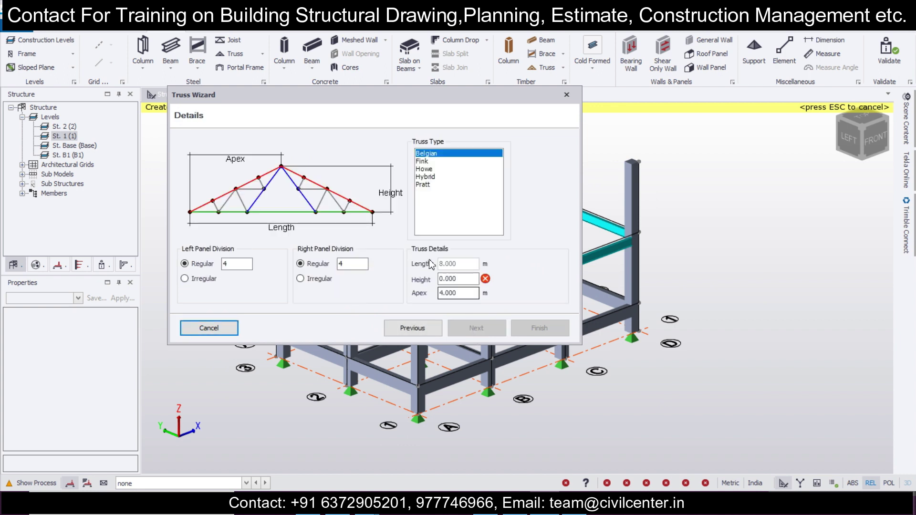
click(425, 169)
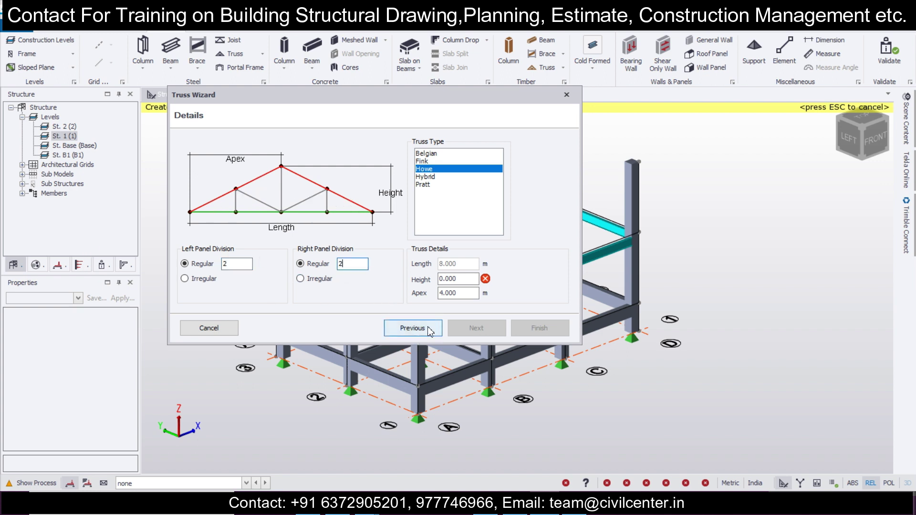
double_click(466, 279)
text(1.5)
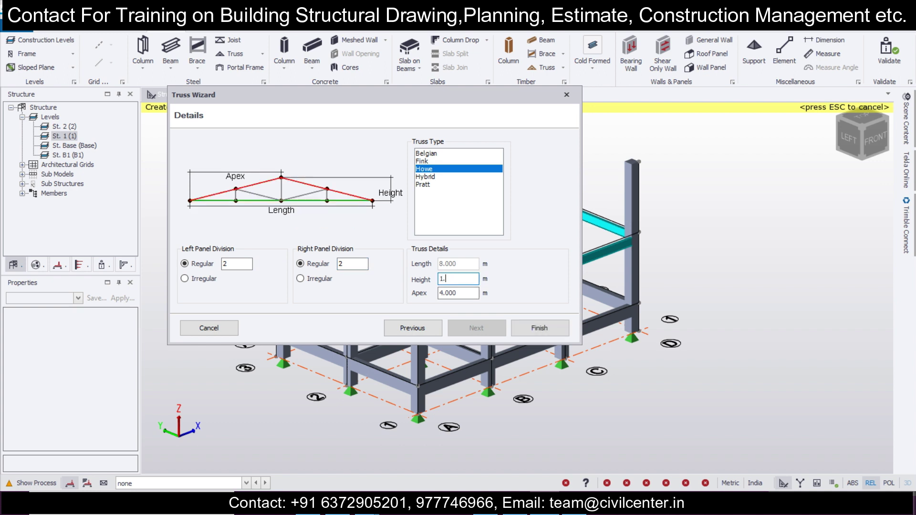
click(542, 336)
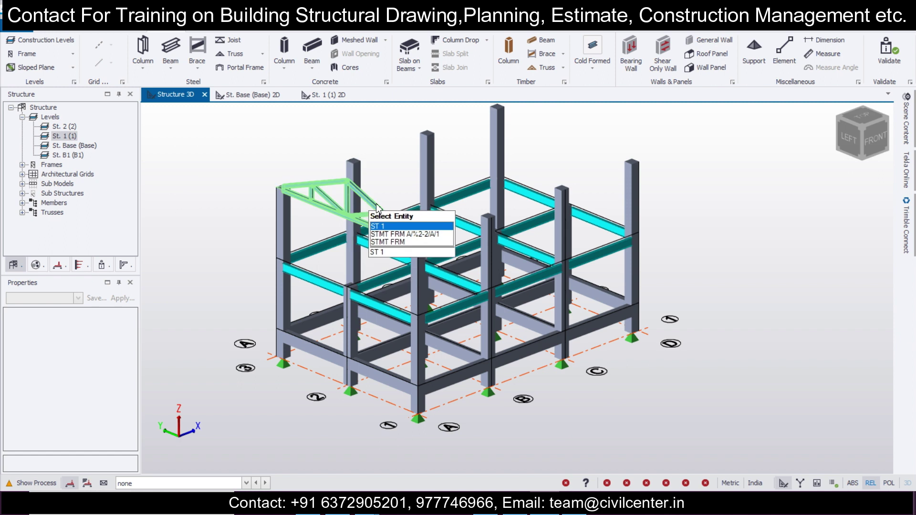
Change the section of the truss's bottom members to the Indian circular hollow section 125M.
click(381, 226)
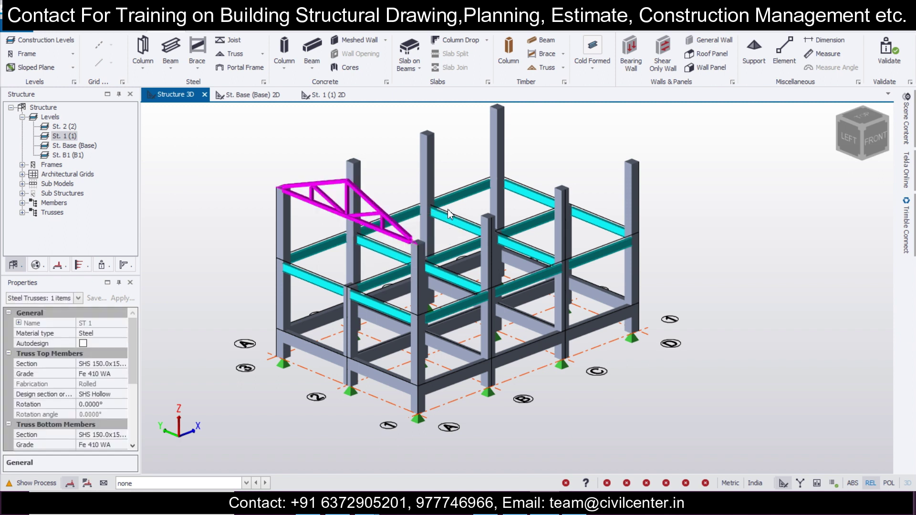
right_drag(599, 350, 568, 377)
drag(133, 372, 130, 414)
click(117, 353)
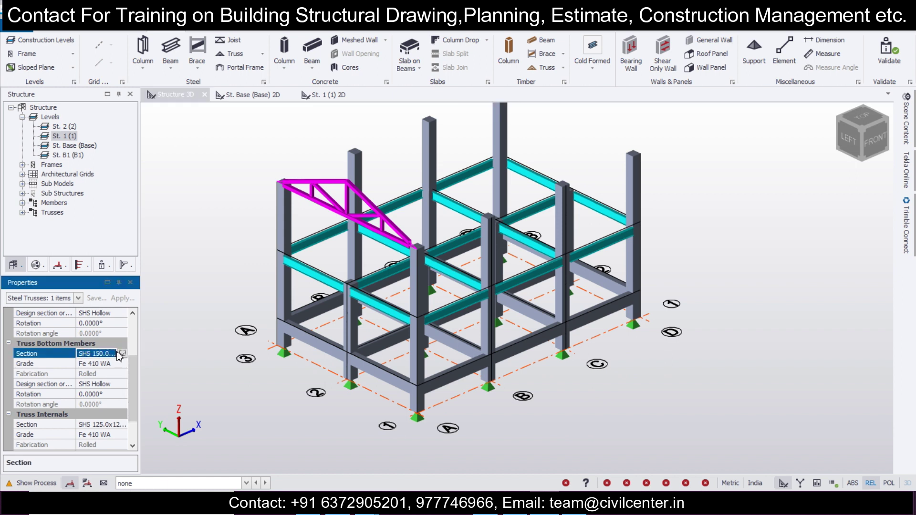
click(123, 353)
click(110, 375)
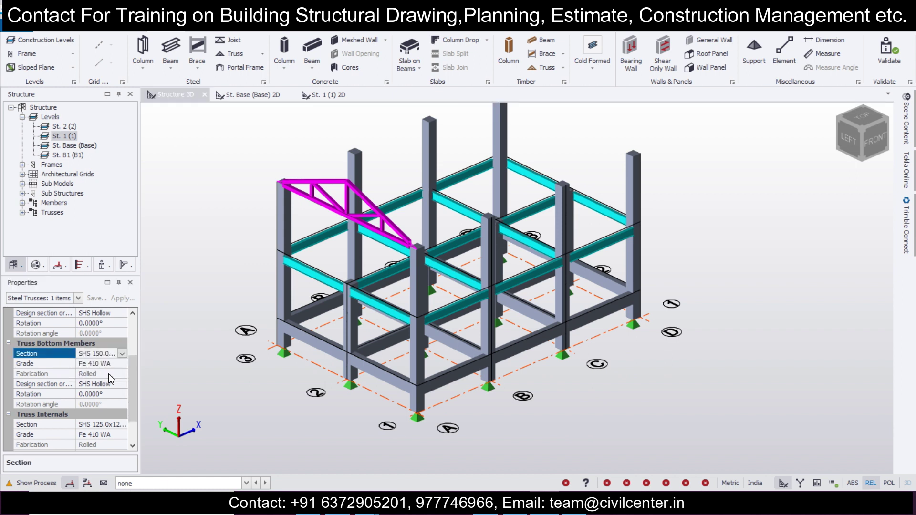
scroll(382, 330, down, 1)
click(381, 311)
scroll(536, 290, down, 7)
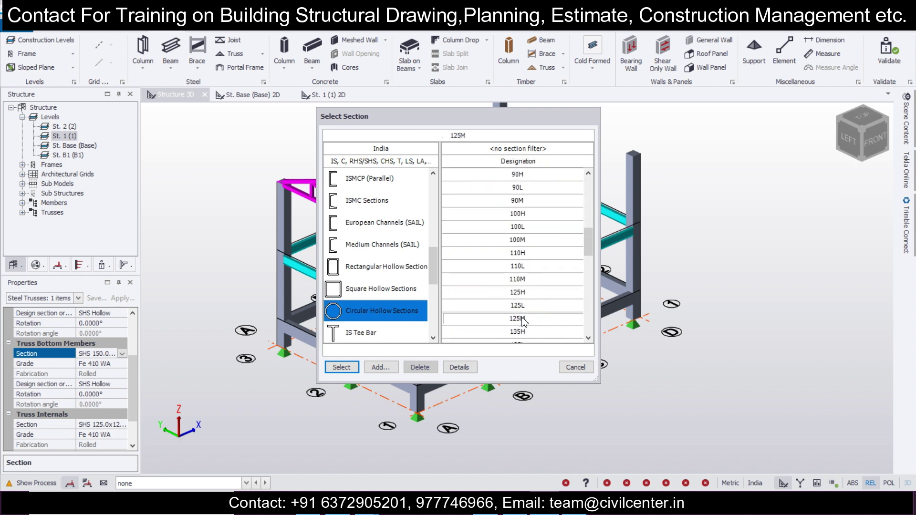
click(328, 373)
Copy the truss from the grid 1 column top on line A to the matching column tops on lines B, C and D.
scroll(414, 185, up, 5)
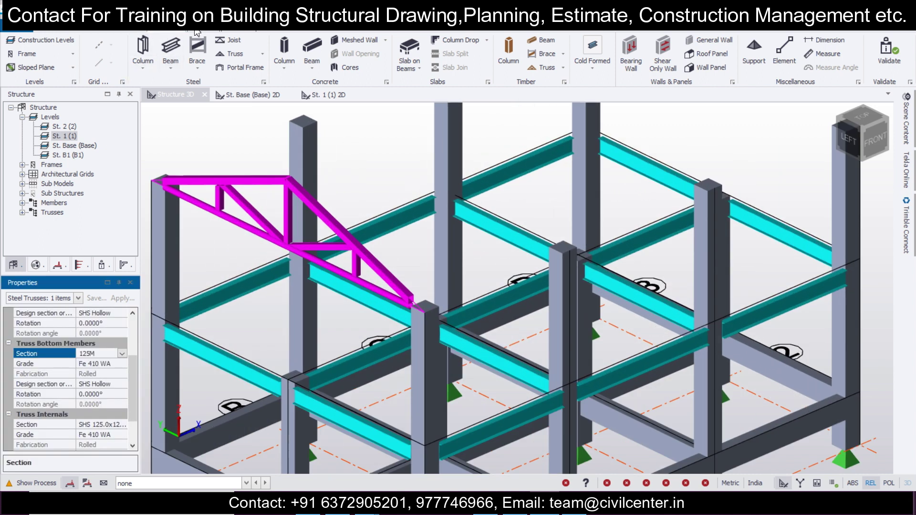
click(208, 31)
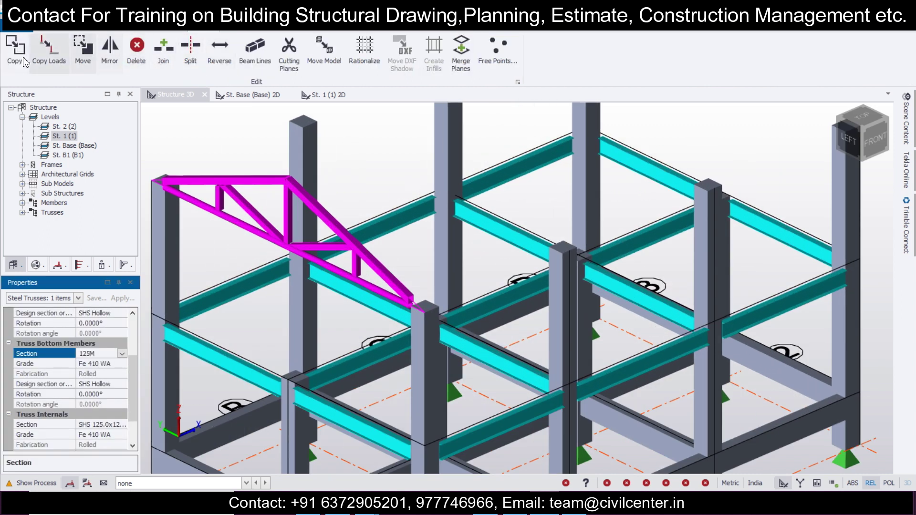
click(423, 313)
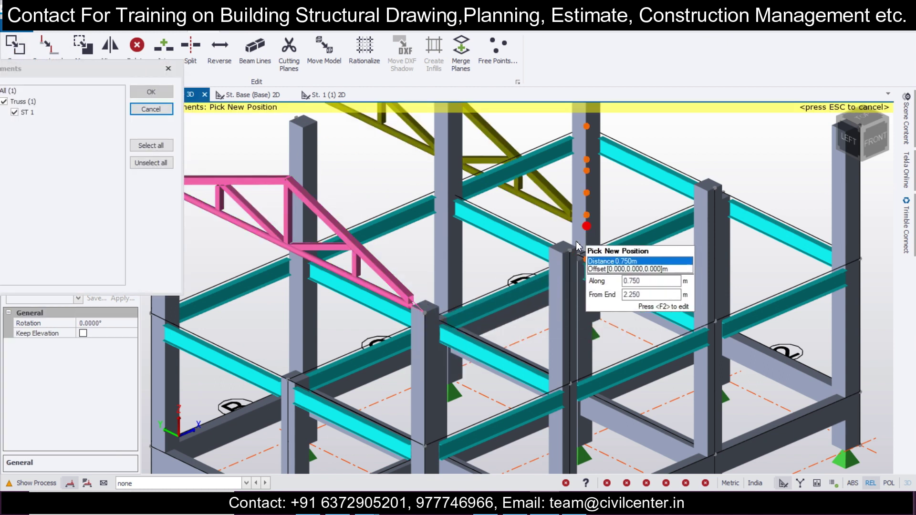
click(640, 229)
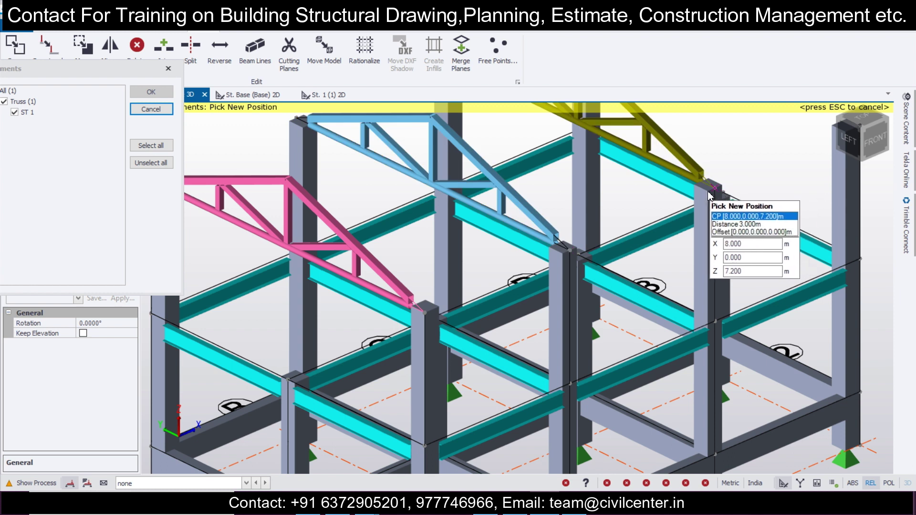
click(714, 190)
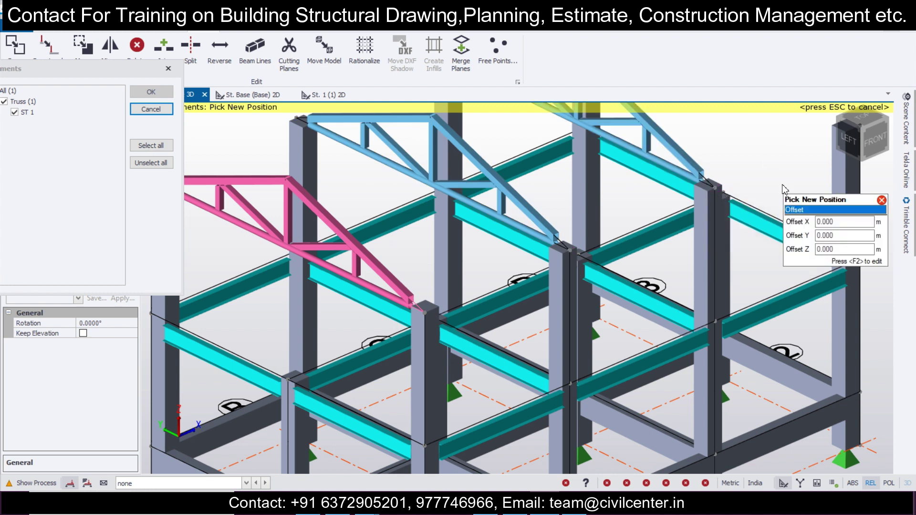
middle_drag(782, 184, 525, 356)
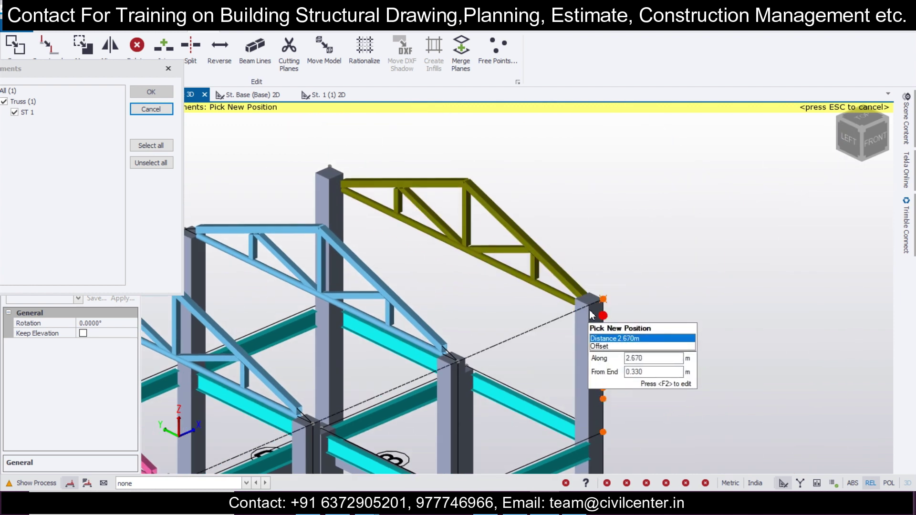
click(604, 291)
key(Escape)
scroll(566, 208, down, 3)
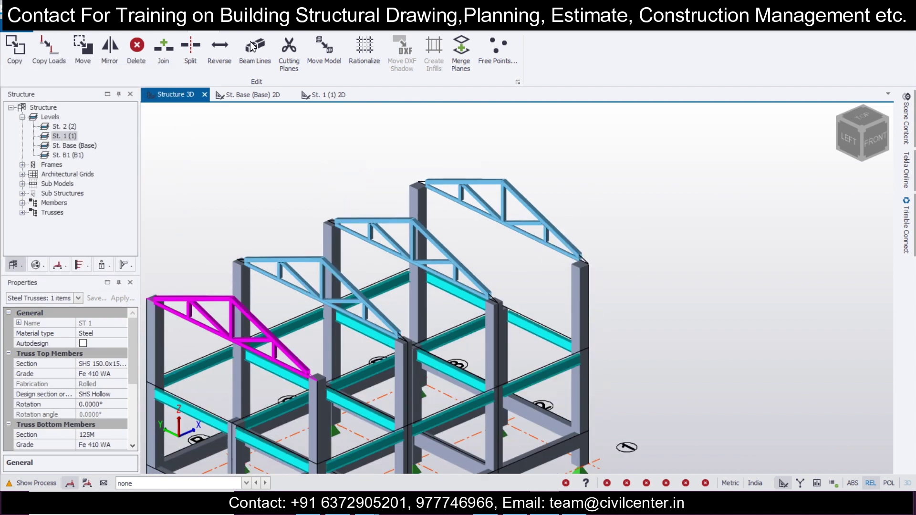
Create rolled non-composite steel beams connecting the column tops along grid line 1 from A to D at 7.200 m.
click(176, 27)
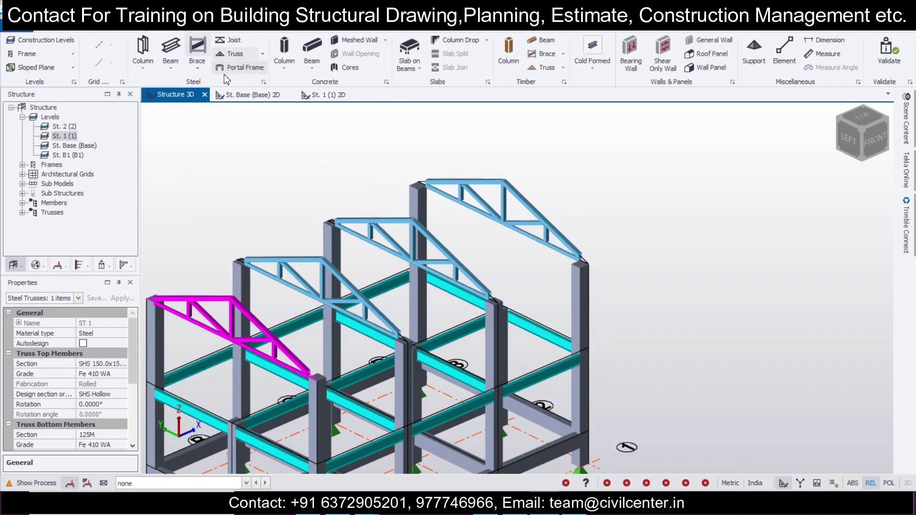
click(170, 51)
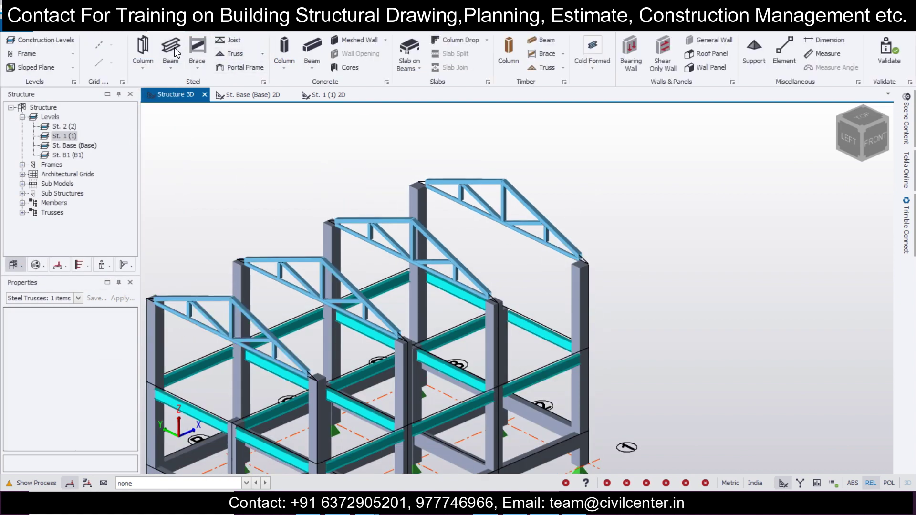
click(312, 378)
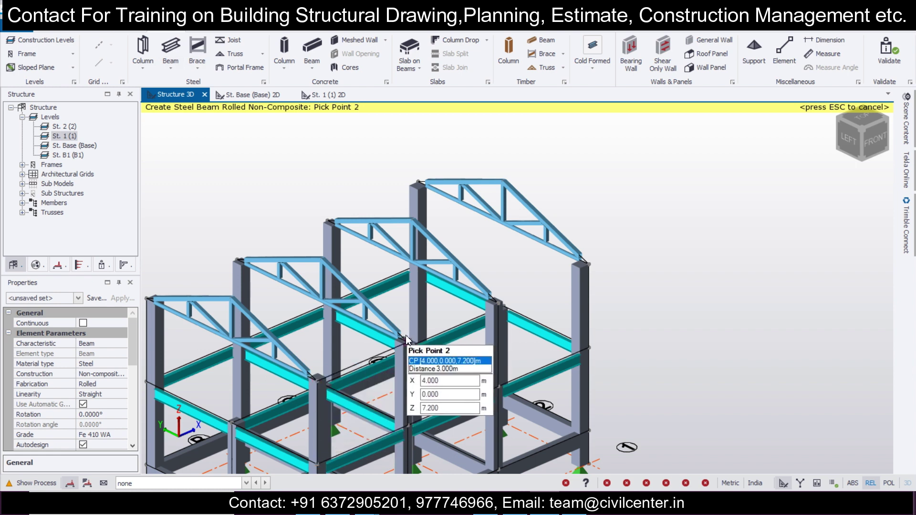
click(407, 337)
right_drag(482, 382, 373, 349)
click(363, 316)
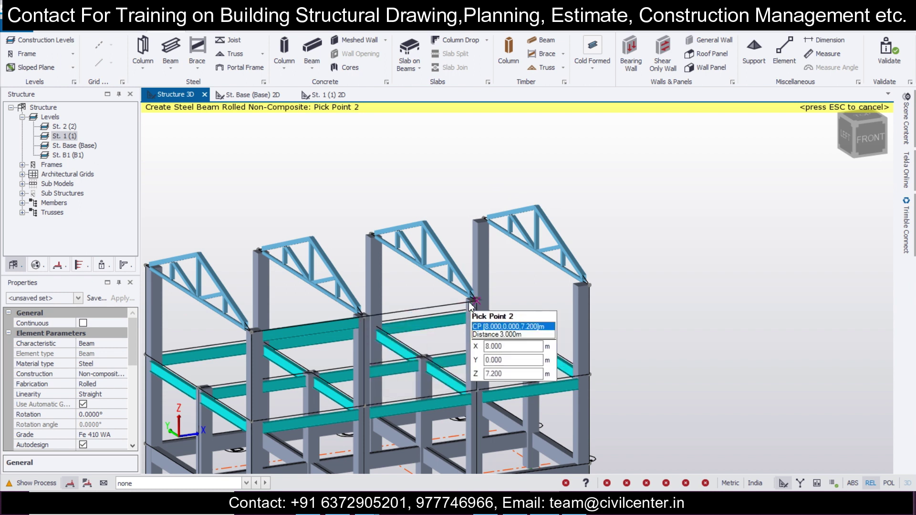
click(475, 303)
click(474, 303)
click(582, 285)
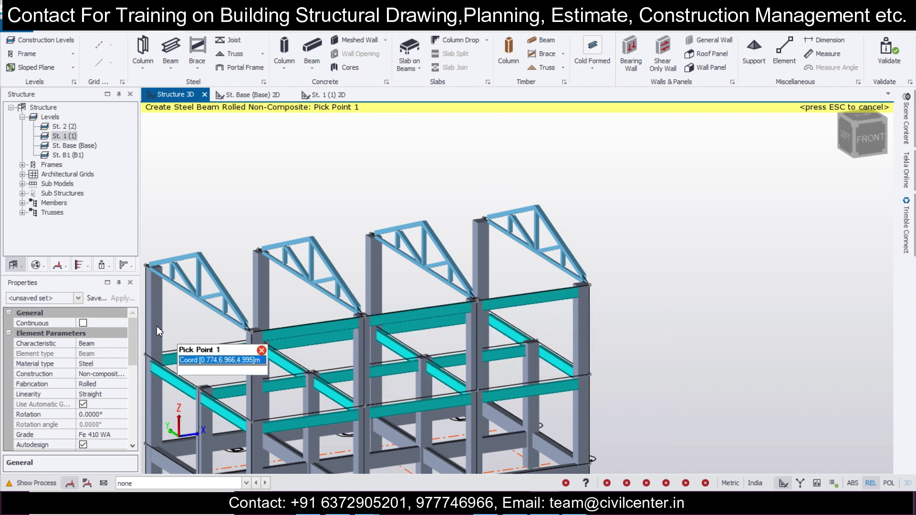
Create steel beams between the four trusses along the top chord nodes at Y 2.000 m, Z 7.950 m.
middle_drag(186, 339, 292, 428)
right_drag(376, 369, 435, 376)
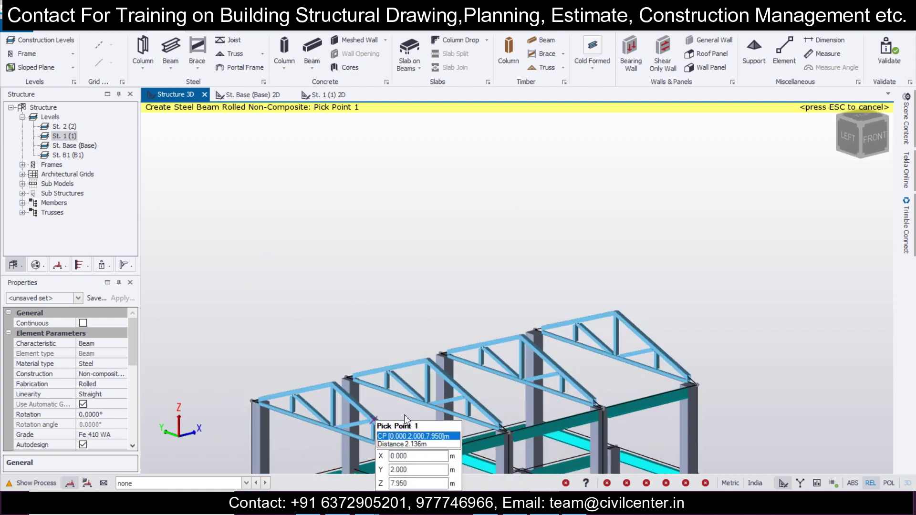
click(387, 423)
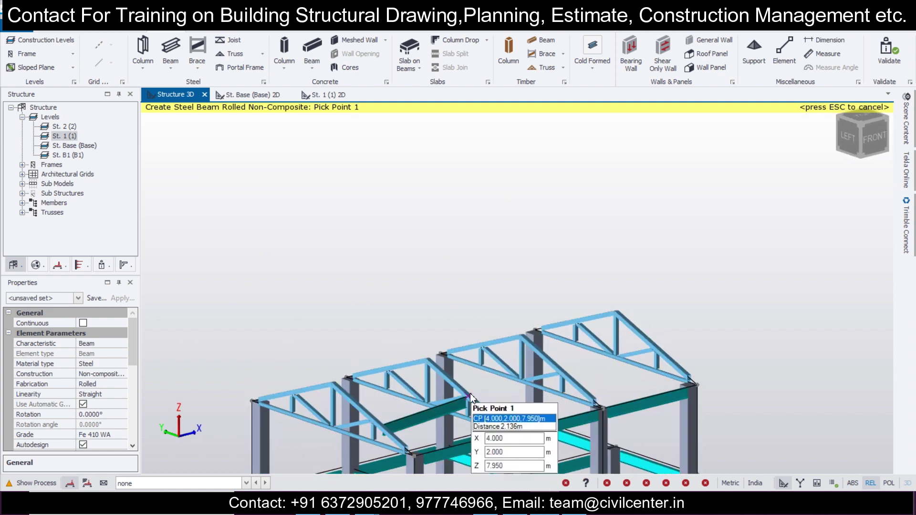
click(470, 396)
click(572, 376)
click(570, 371)
click(653, 343)
right_drag(594, 383, 403, 370)
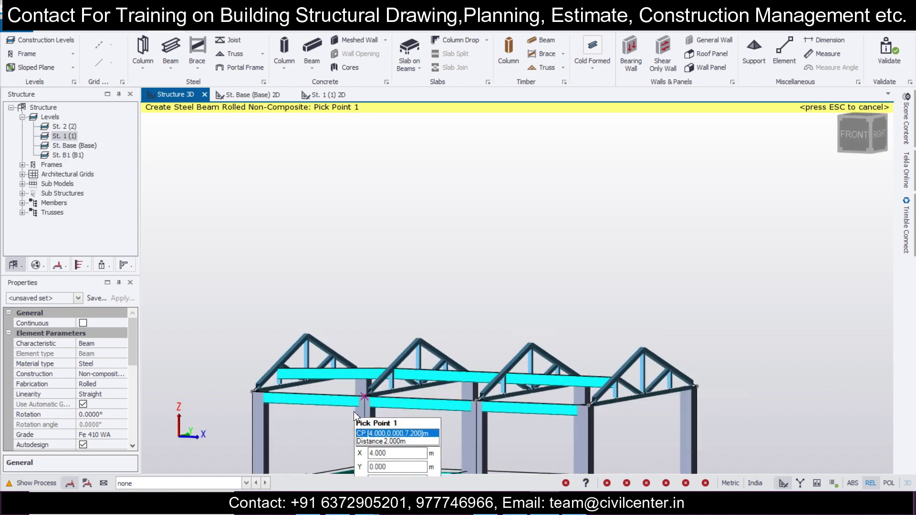
middle_drag(353, 410, 352, 454)
key(Escape)
Delete the top chord steel beam between the trusses on grid lines A and B.
mouse_move(322, 381)
click(359, 410)
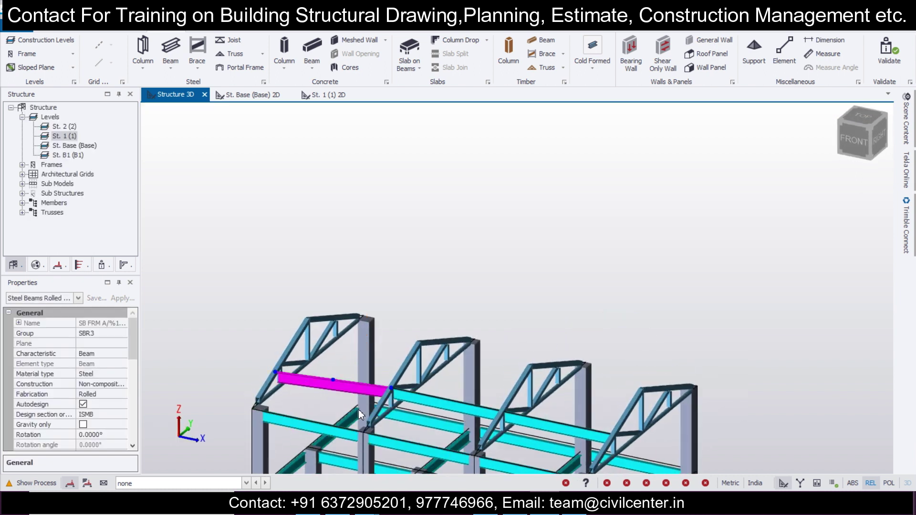
key(Delete)
right_drag(332, 399, 477, 401)
middle_drag(478, 406, 487, 403)
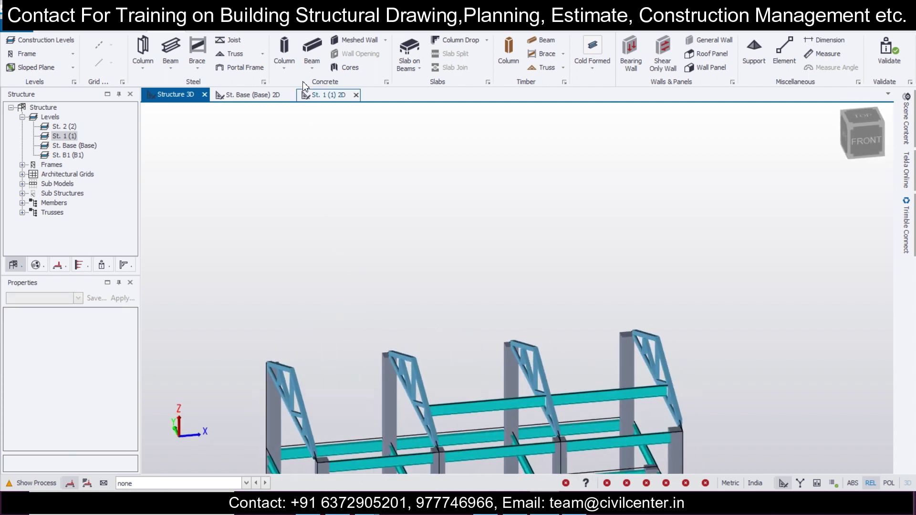
Redraw the rolled steel beam between the top chord nodes of the trusses on lines B and A at Y 2.000 m.
click(168, 52)
middle_drag(286, 225, 430, 268)
scroll(426, 249, up, 2)
click(267, 294)
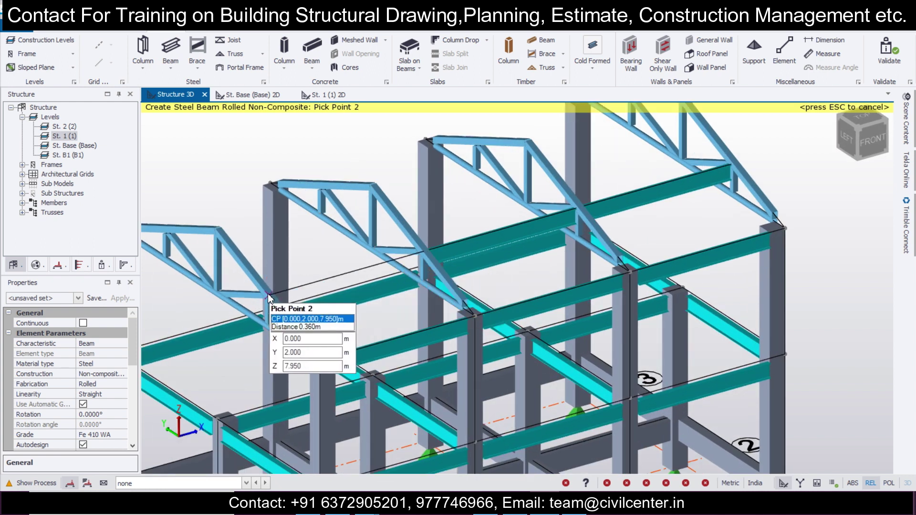
key(Escape)
key(Escape)
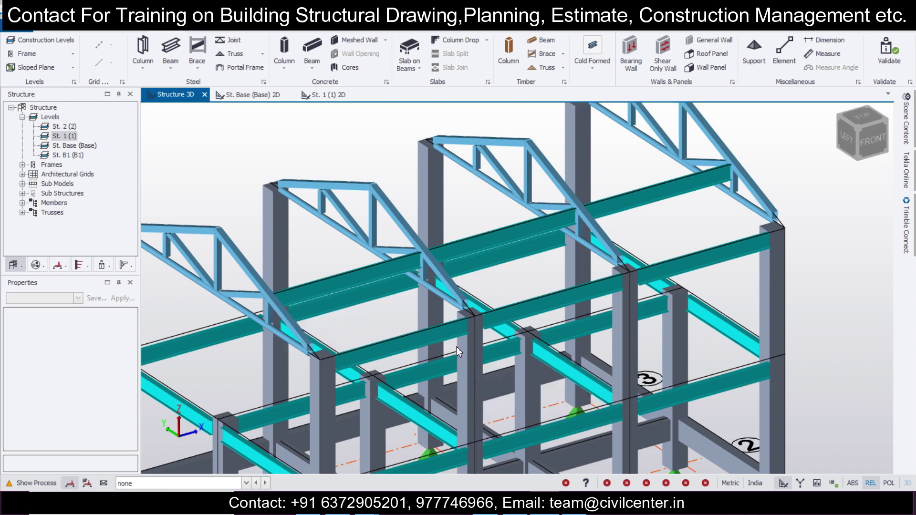
Create rolled non-composite steel beams between the four trusses along their ridge nodes at Y 4.000 m, Z 8.700 m.
scroll(412, 340, down, 2)
middle_drag(389, 353, 509, 371)
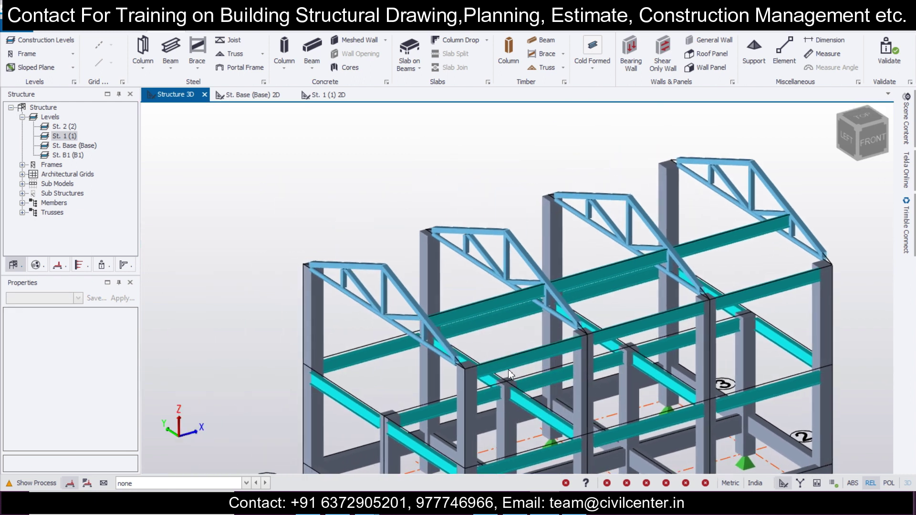
click(173, 51)
right_drag(241, 300, 356, 332)
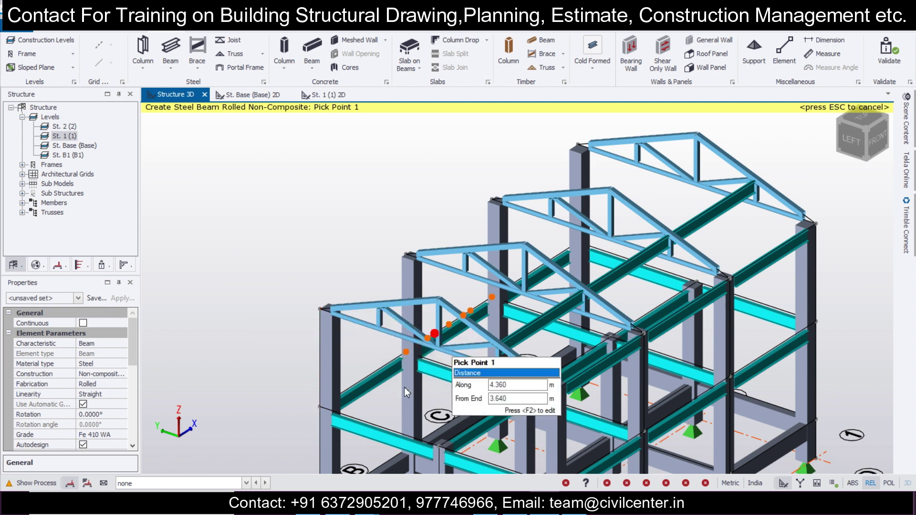
click(439, 299)
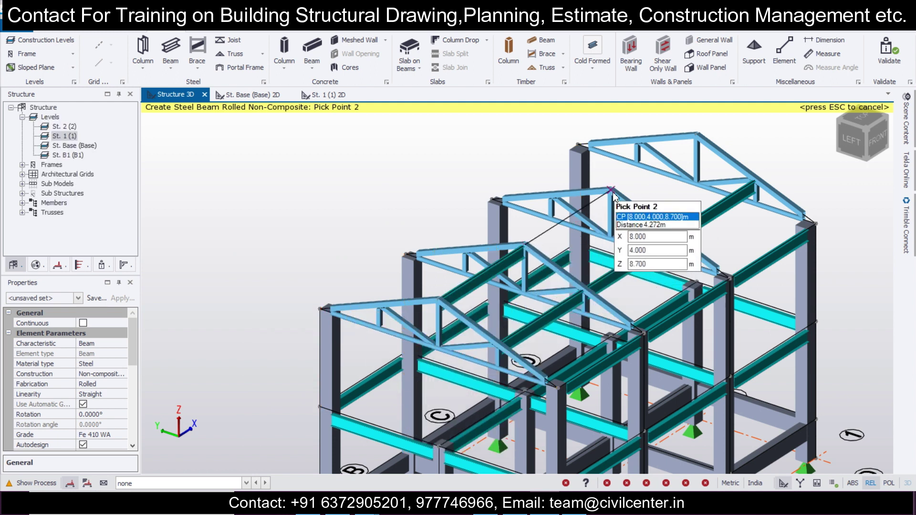
click(626, 200)
click(693, 135)
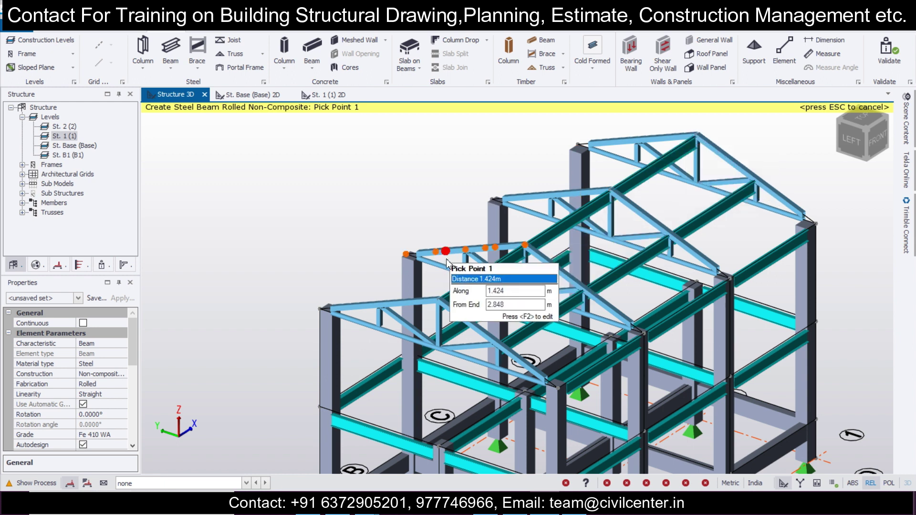
Add steel beams between the four trusses along the rear-slope top chord nodes at Y 6.000 m, Z 7.950 m.
click(382, 303)
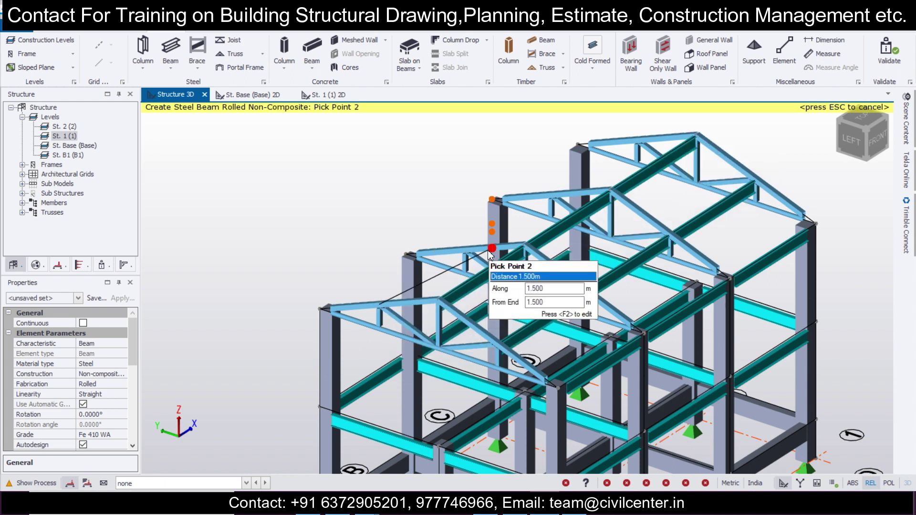
click(467, 250)
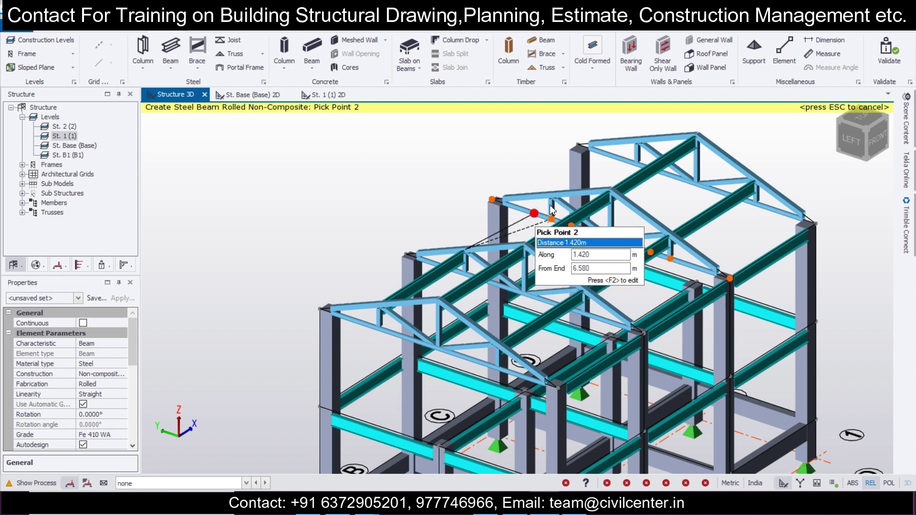
click(558, 193)
click(556, 193)
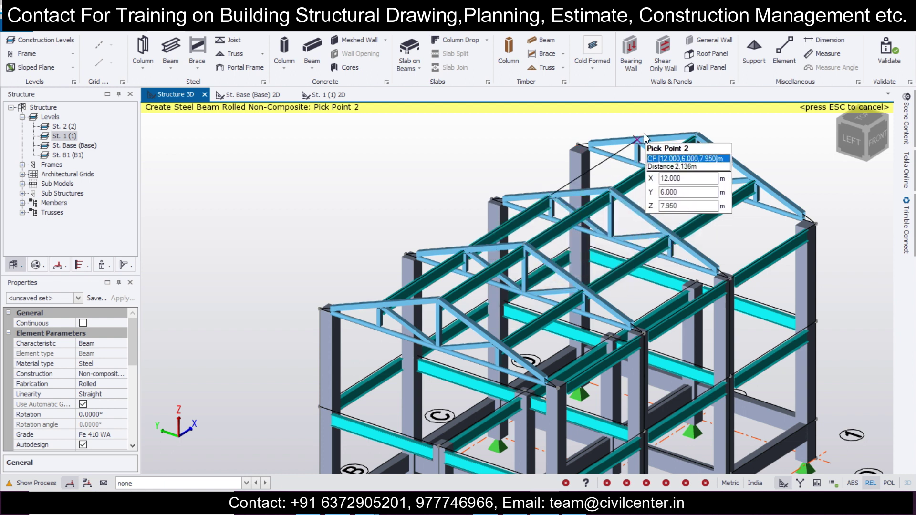
click(631, 140)
Connect the column tops along grid line 3 from A to D with steel beams at Y 8.000 m, Z 7.200 m.
click(321, 309)
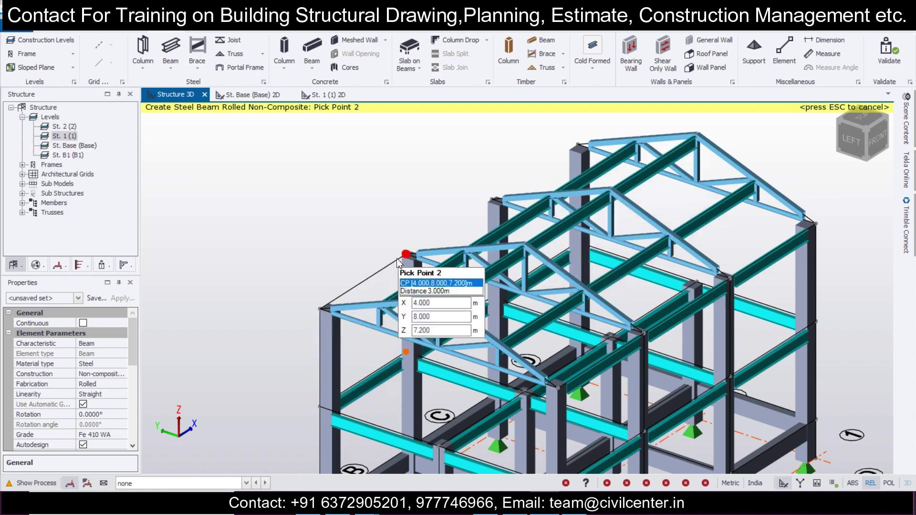
click(401, 259)
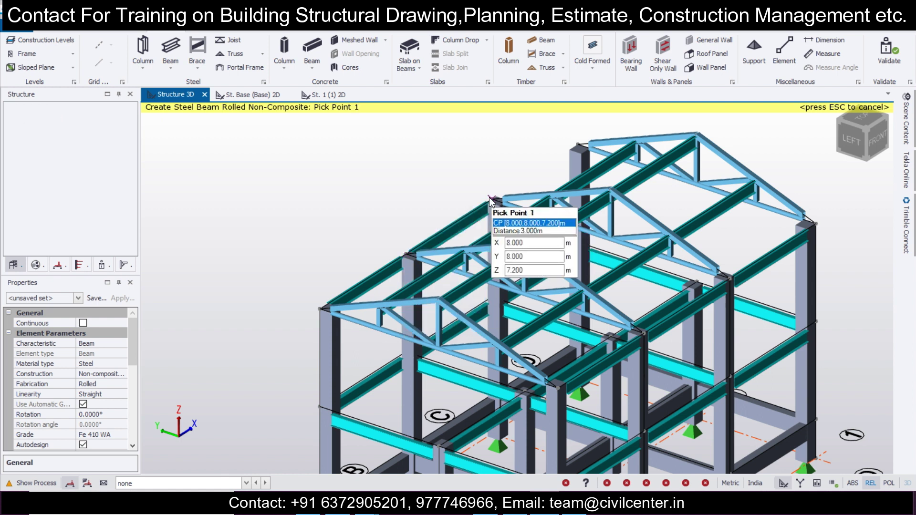
click(490, 198)
click(581, 143)
Create a roof panel over the front slope, from the grid line 1 column tops at Z 7.200 m to the ridge at Z 8.700 m.
right_drag(725, 310, 680, 291)
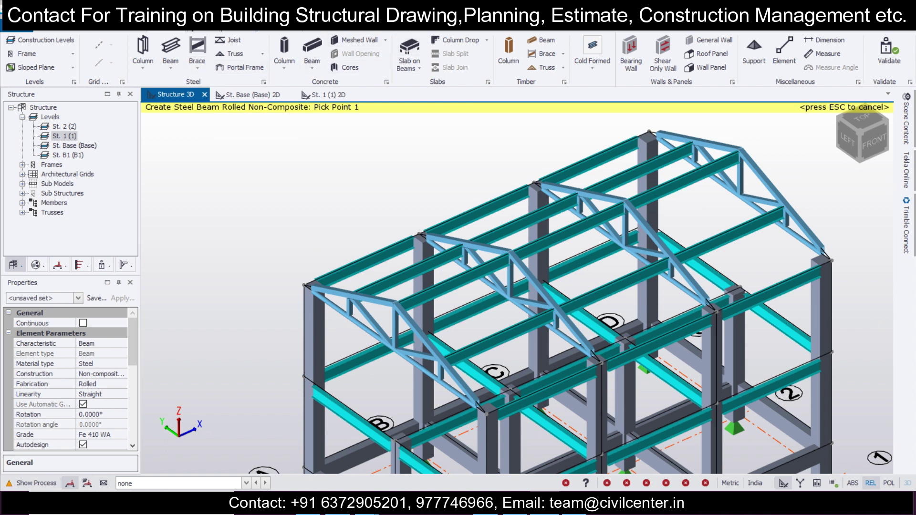
click(720, 55)
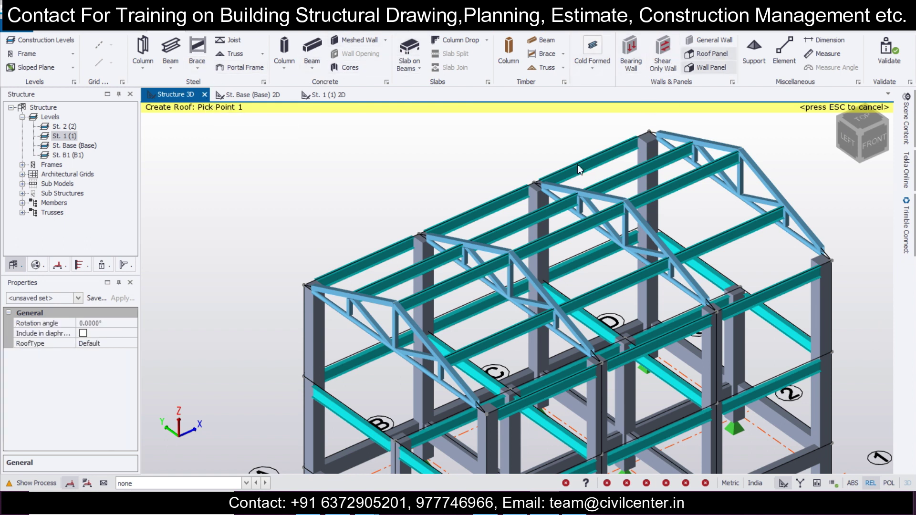
click(752, 358)
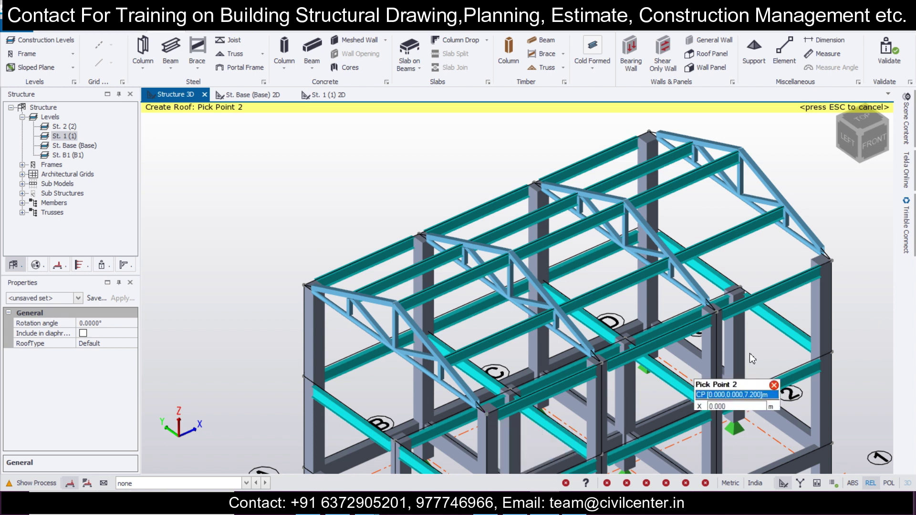
click(830, 261)
click(751, 155)
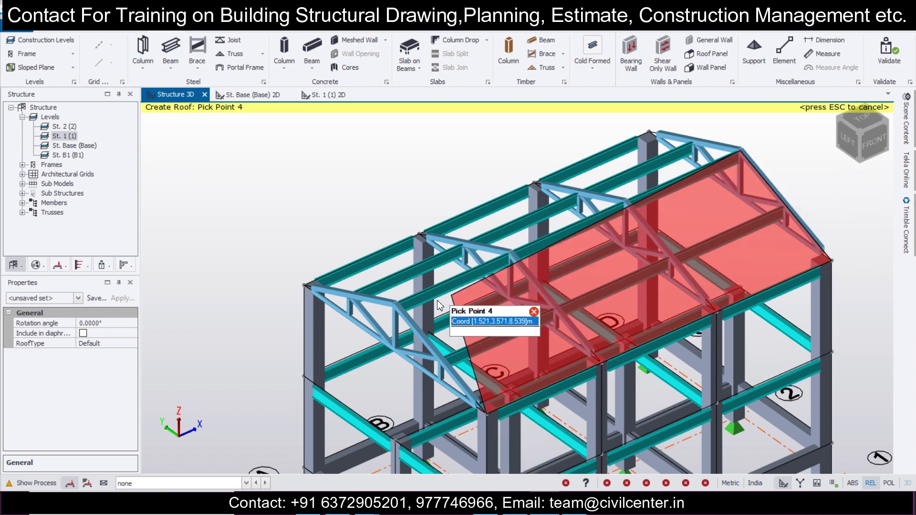
click(401, 300)
click(401, 301)
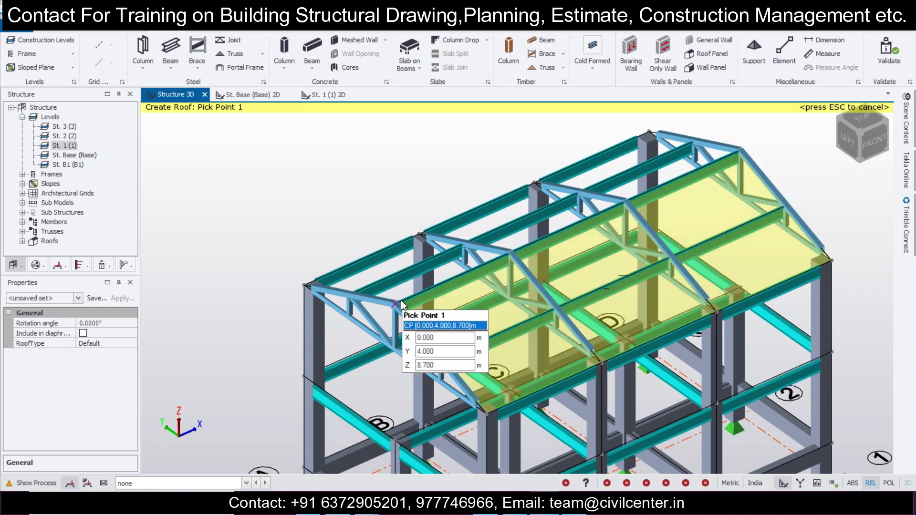
Create a roof panel over the rear slope between the ridge and the grid line 3 column tops at Y 8.000 m, Z 7.200 m.
click(311, 281)
click(388, 298)
click(739, 157)
click(648, 131)
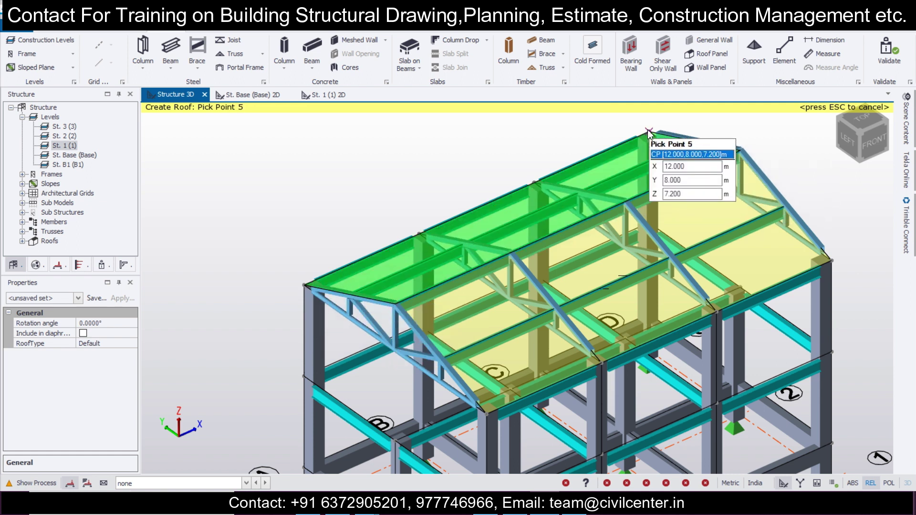
click(648, 130)
right_drag(351, 227, 627, 196)
middle_drag(627, 196, 500, 185)
scroll(499, 185, down, 1)
right_drag(735, 282, 759, 284)
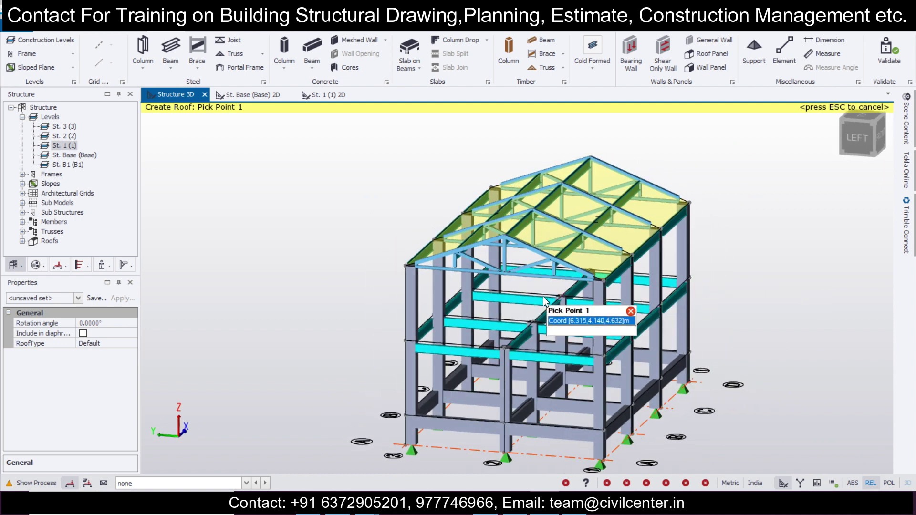
In the level 1 plan view, create steel deck slabs in all bays between grid lines A to D and 1 to 3.
click(322, 94)
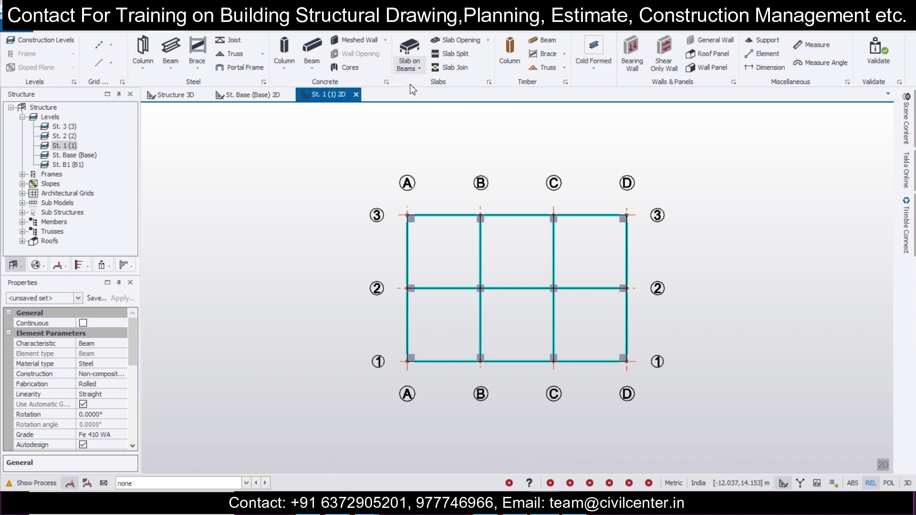
click(413, 68)
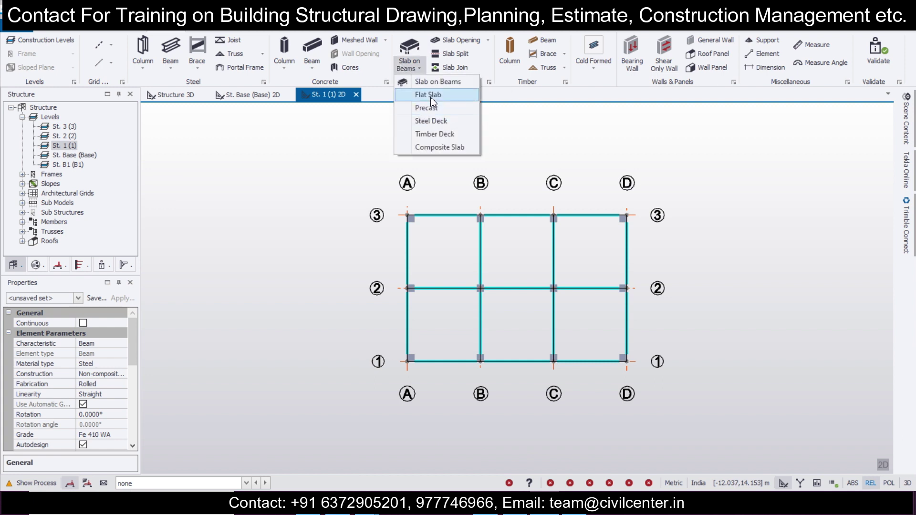
click(430, 121)
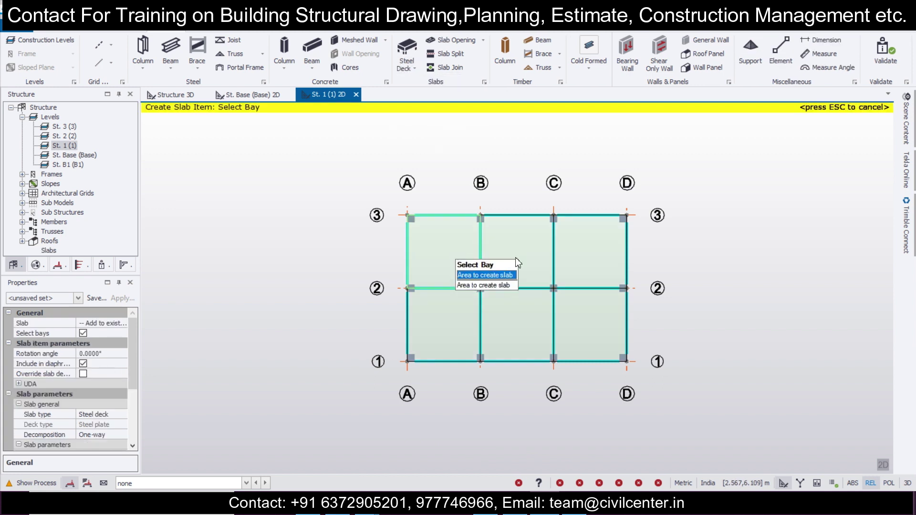
click(506, 274)
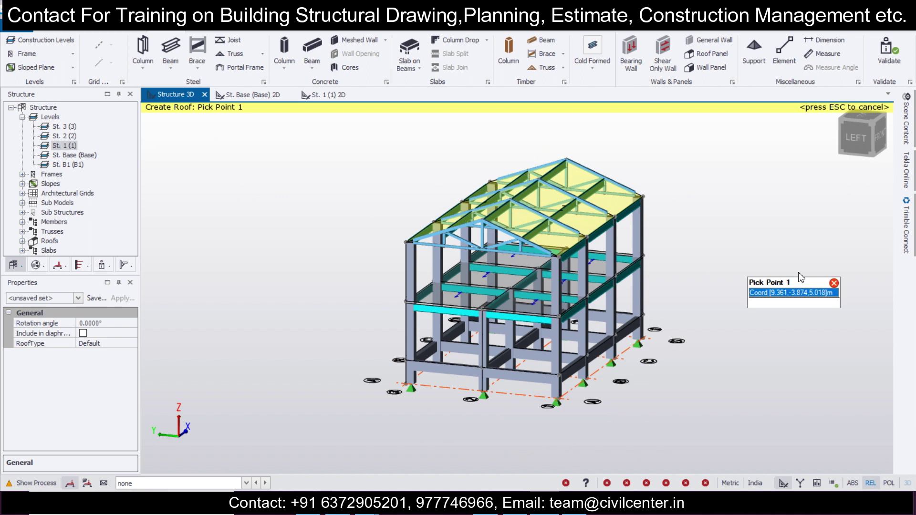
Examine the 3D model from several sides, checking the roof panels, trusses and level 1 slabs.
right_drag(642, 271, 736, 280)
right_drag(676, 270, 755, 263)
scroll(696, 273, up, 1)
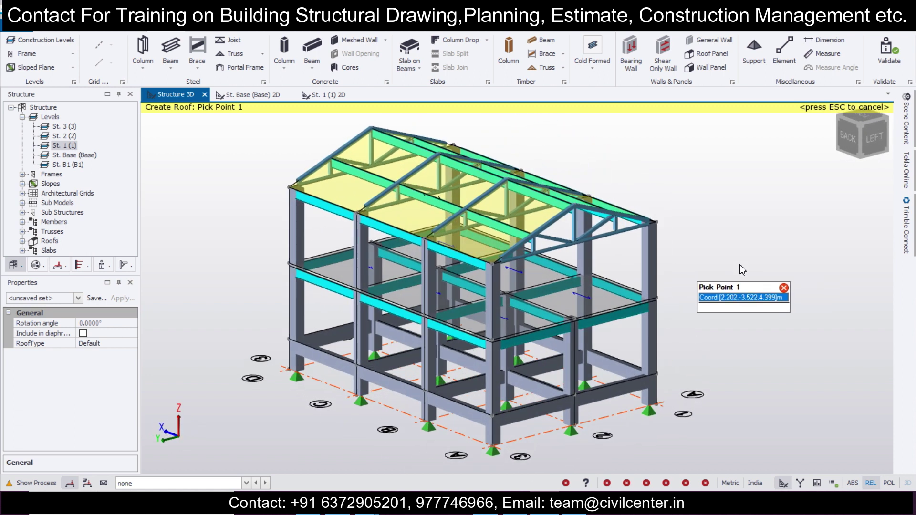
right_drag(645, 272, 428, 273)
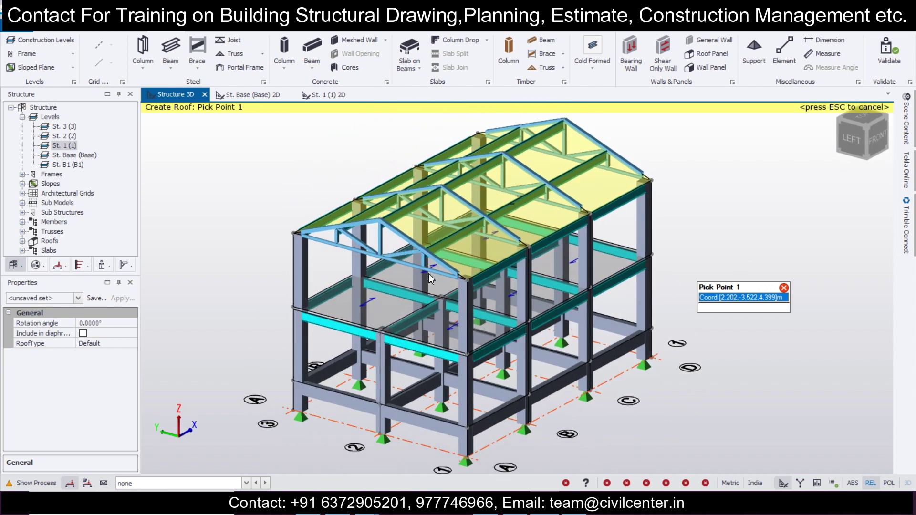
scroll(420, 279, down, 2)
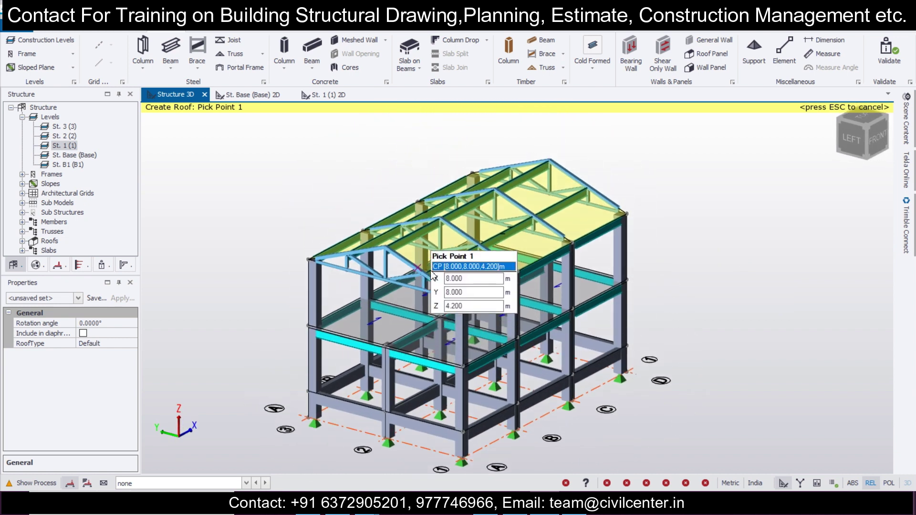
mouse_move(318, 250)
middle_down()
mouse_move(380, 245)
mouse_move(334, 251)
mouse_move(324, 236)
middle_up()
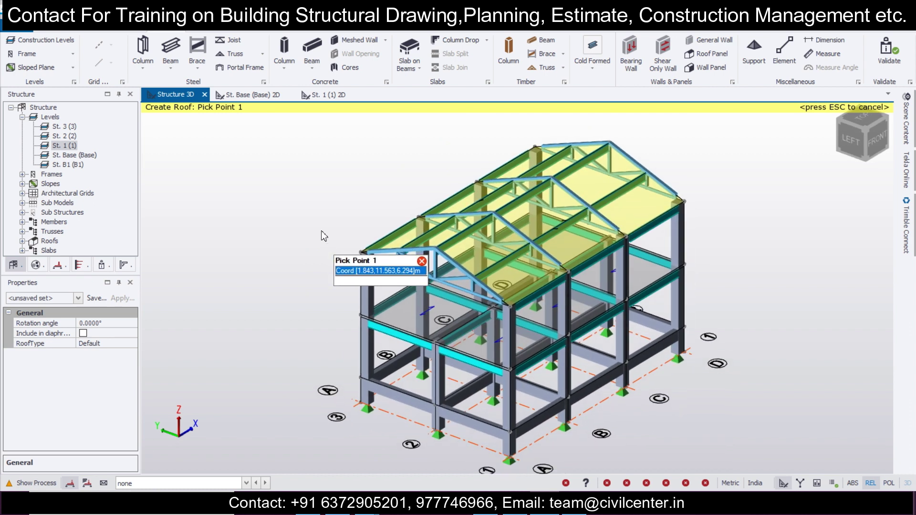